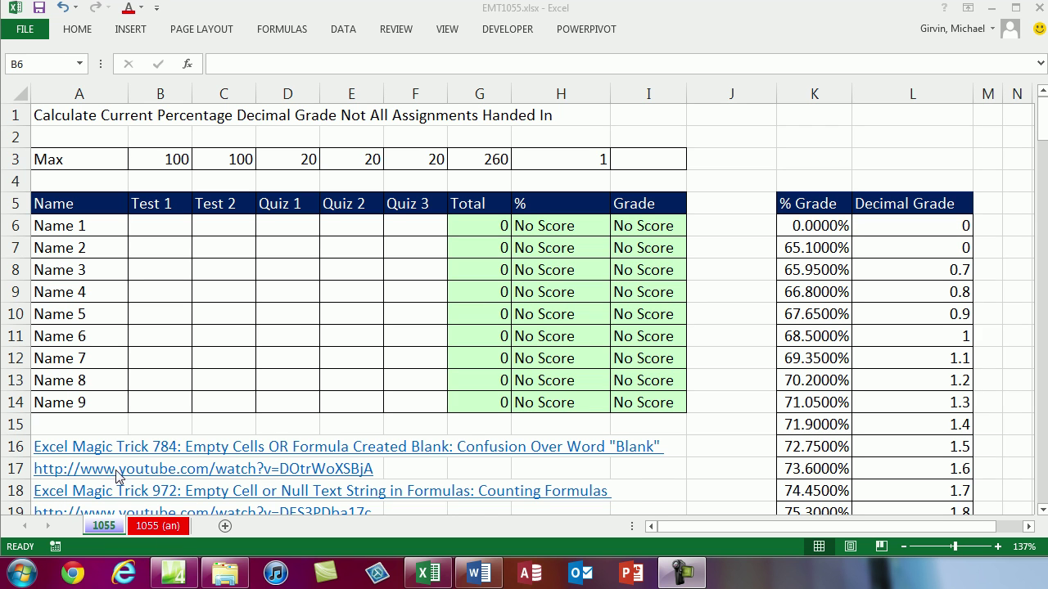
- Enter Name 1's Test 1 score of 85 and Quiz 1 score of 15
{"action": "left_click", "coordinate": [539, 23]}
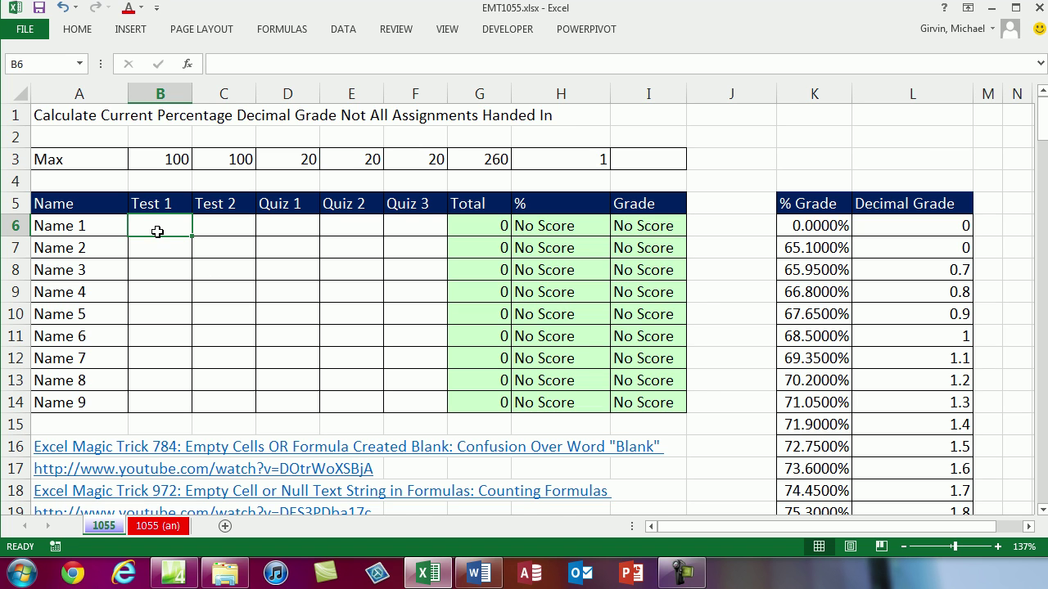
{"action": "type", "text": "8"}
{"action": "key", "text": "Tab"}
{"action": "key", "text": "Tab"}
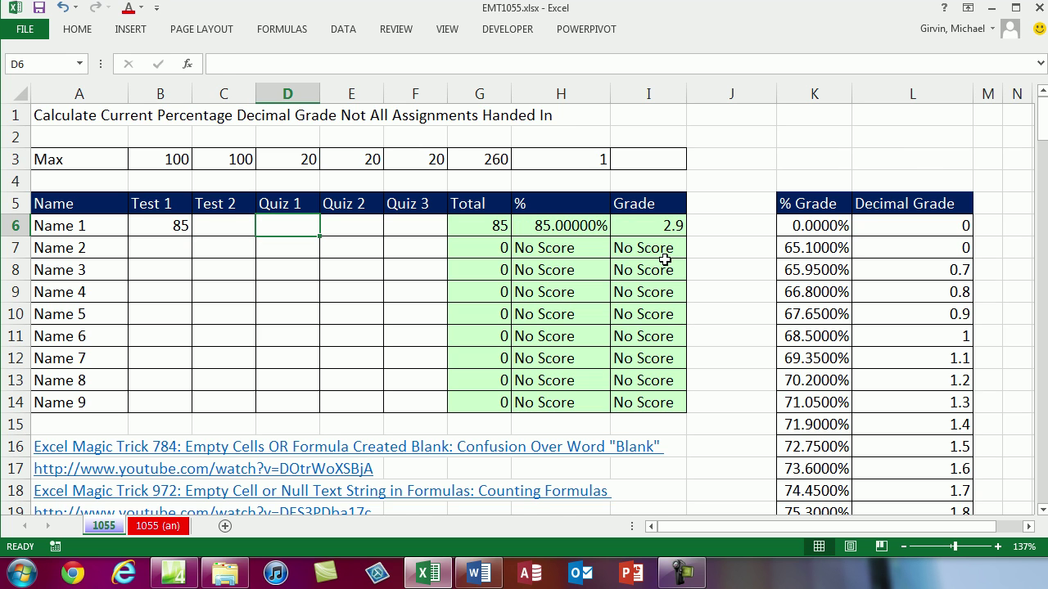
{"action": "type", "text": "15"}
{"action": "key", "text": "ctrl+Return"}
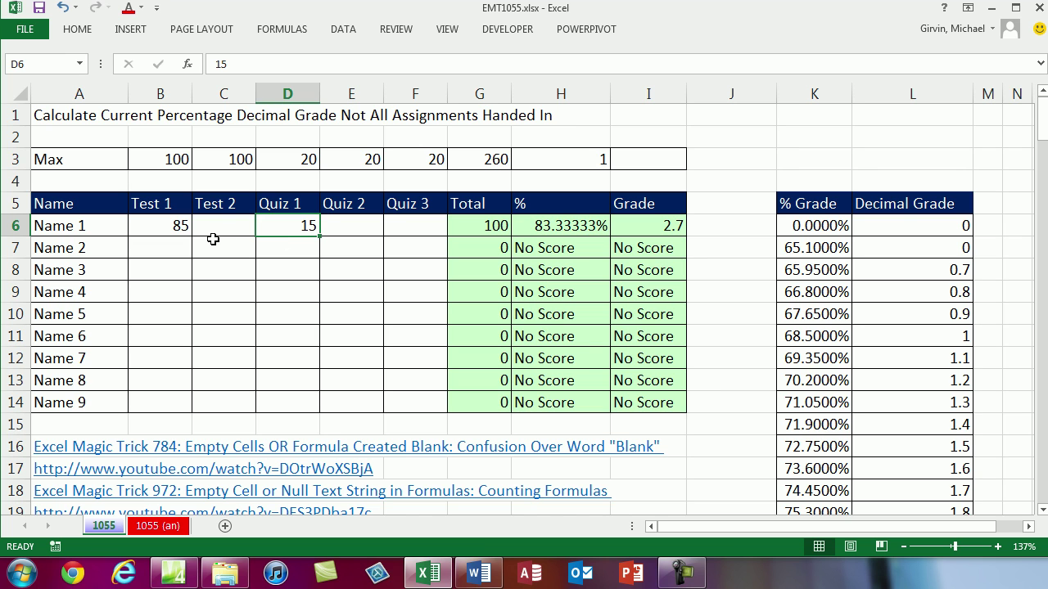
- Select Name 1's five assignment cells B6:F6 to inspect the row
{"action": "left_click_drag", "start_coordinate": [156, 226], "coordinate": [408, 230]}
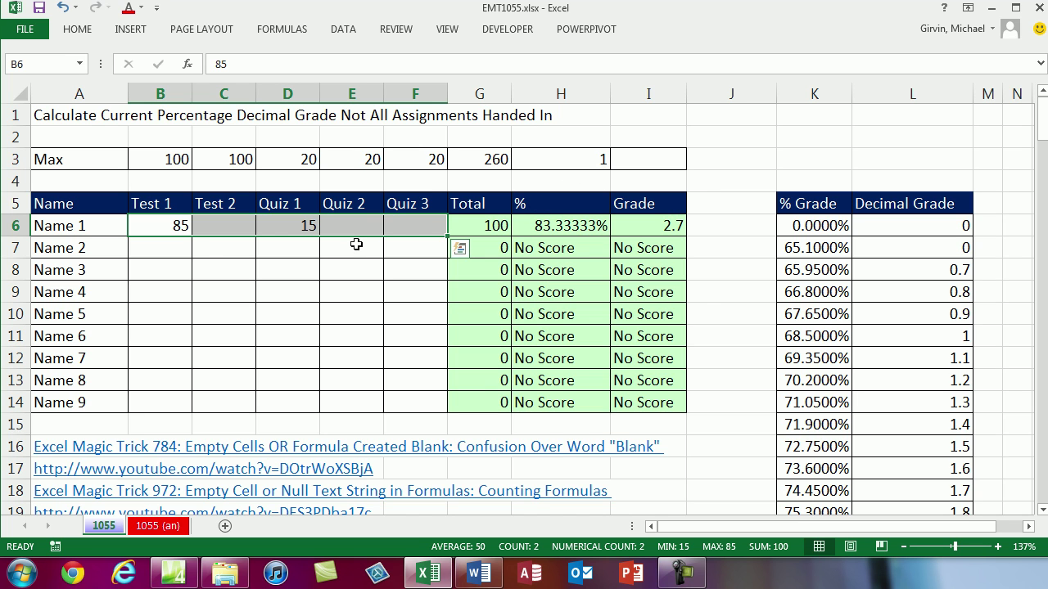
{"action": "left_click", "coordinate": [175, 225]}
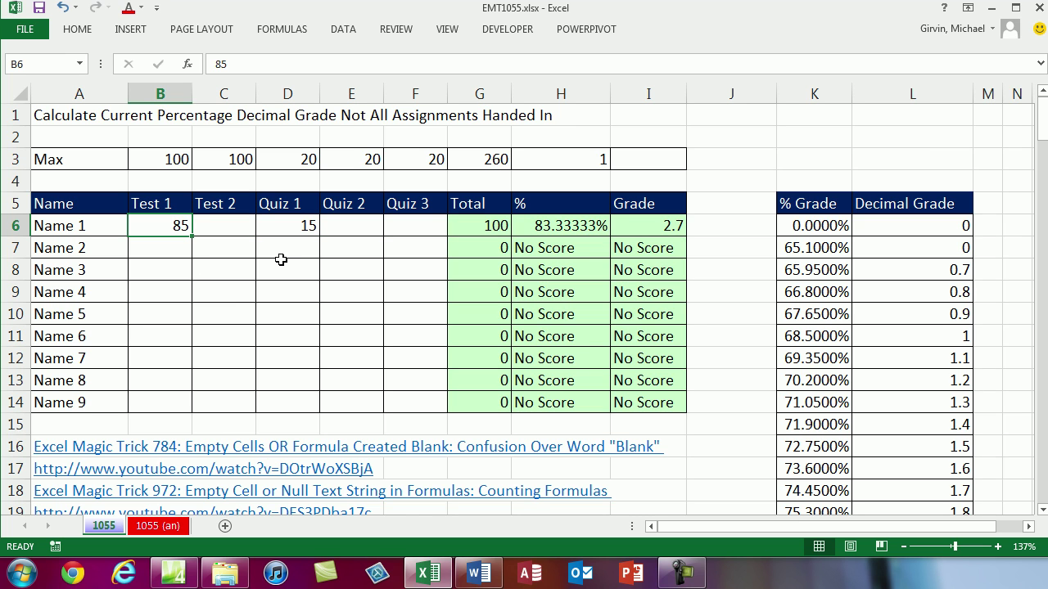
{"action": "left_click", "coordinate": [232, 226]}
{"action": "left_click", "coordinate": [369, 232]}
{"action": "left_click", "coordinate": [418, 233]}
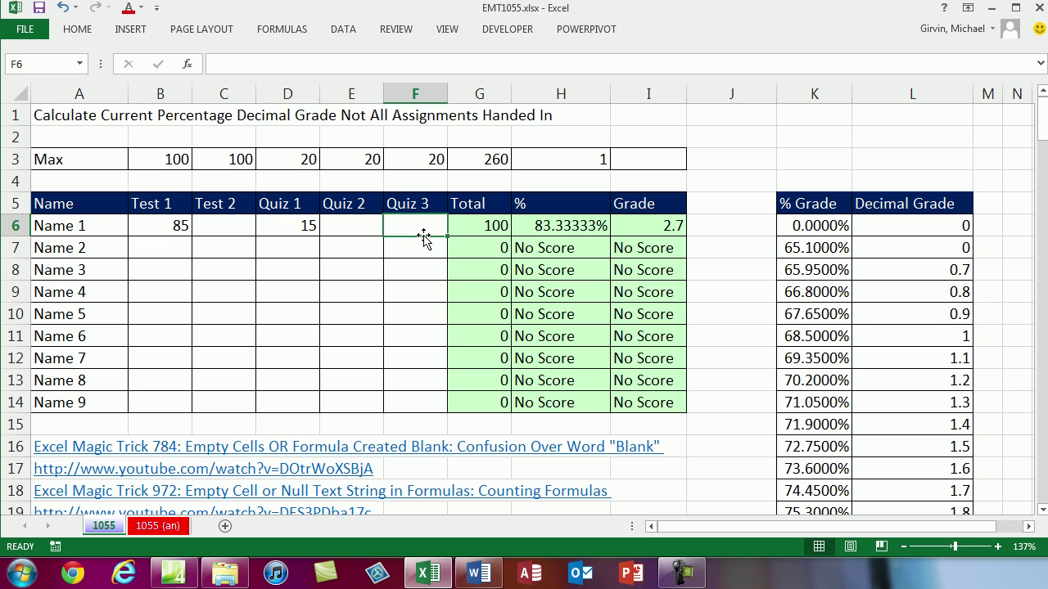
- Clear the Total, % and Grade results in G6:I14 for all names
{"action": "left_click_drag", "start_coordinate": [471, 228], "coordinate": [670, 414]}
{"action": "key", "text": "Delete"}
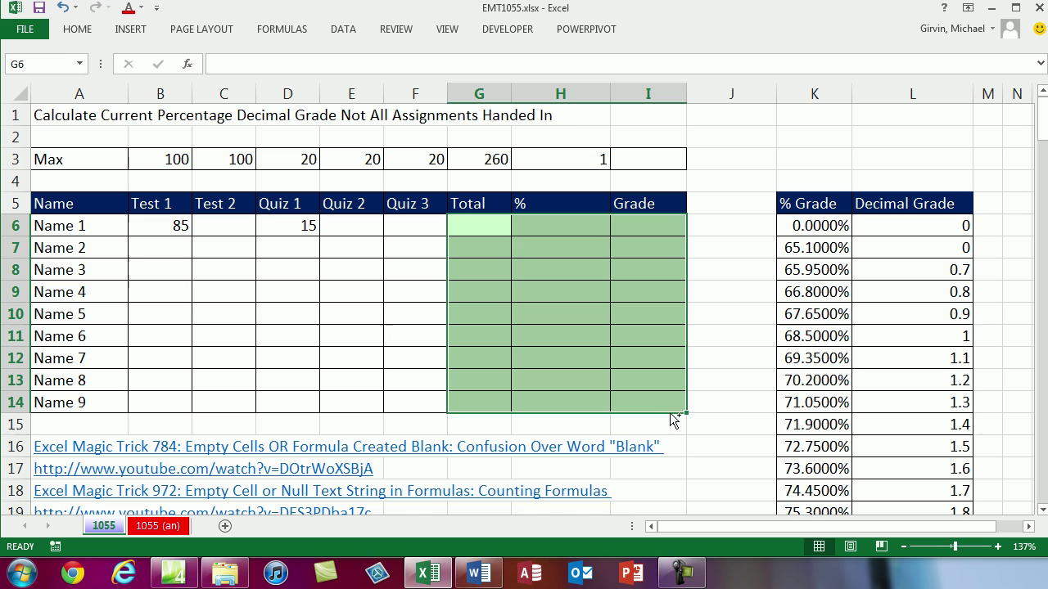
{"action": "left_click", "coordinate": [473, 223]}
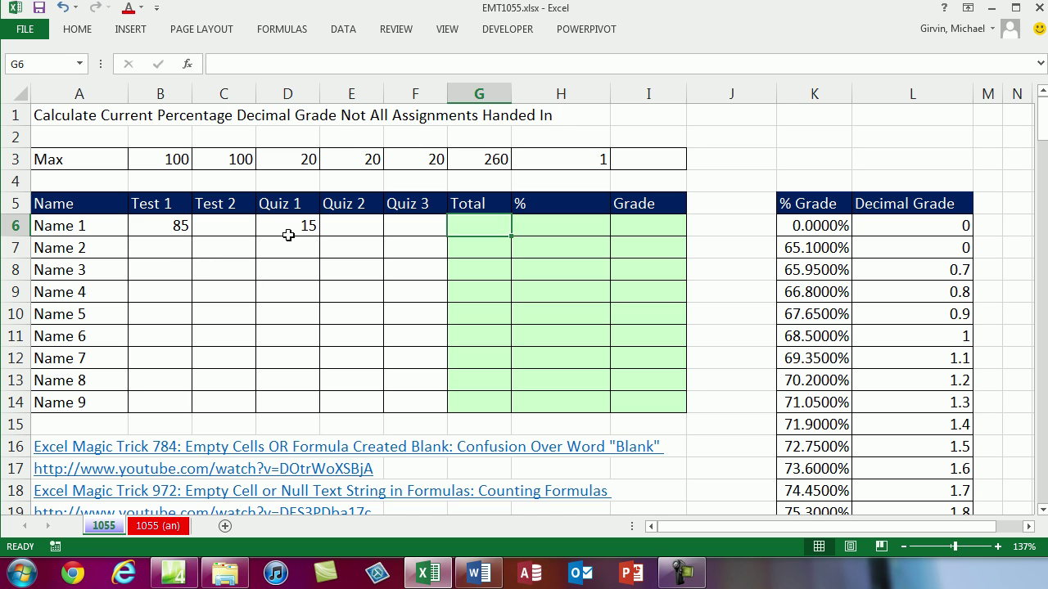
- Enter a Quiz 2 score of 10 for Name 1 and check the row's sum
{"action": "left_click", "coordinate": [352, 226]}
{"action": "type", "text": "10"}
{"action": "key", "text": "ctrl+Return"}
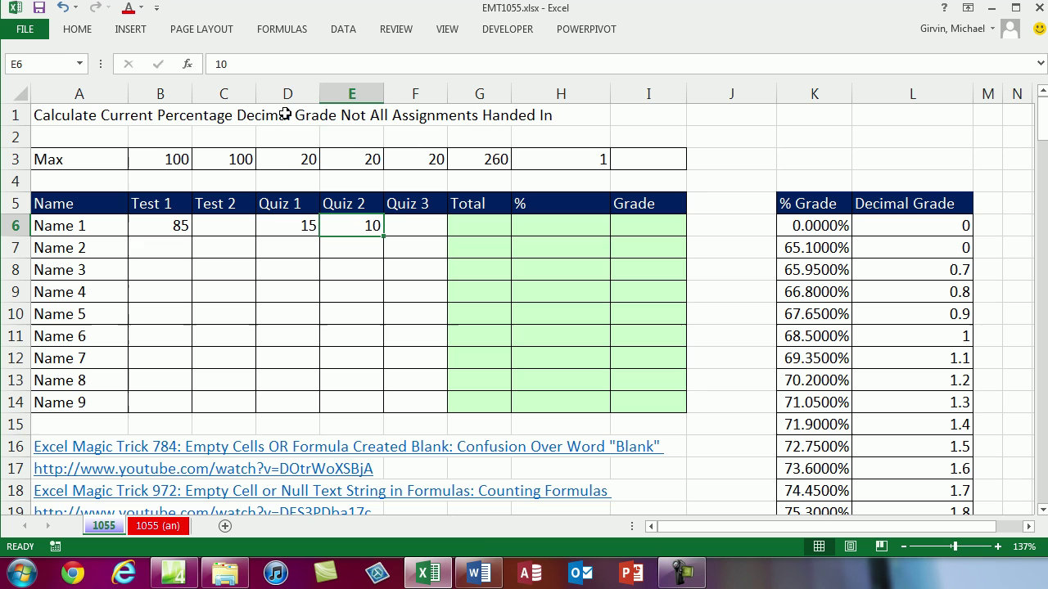
{"action": "left_click_drag", "start_coordinate": [372, 228], "coordinate": [171, 226]}
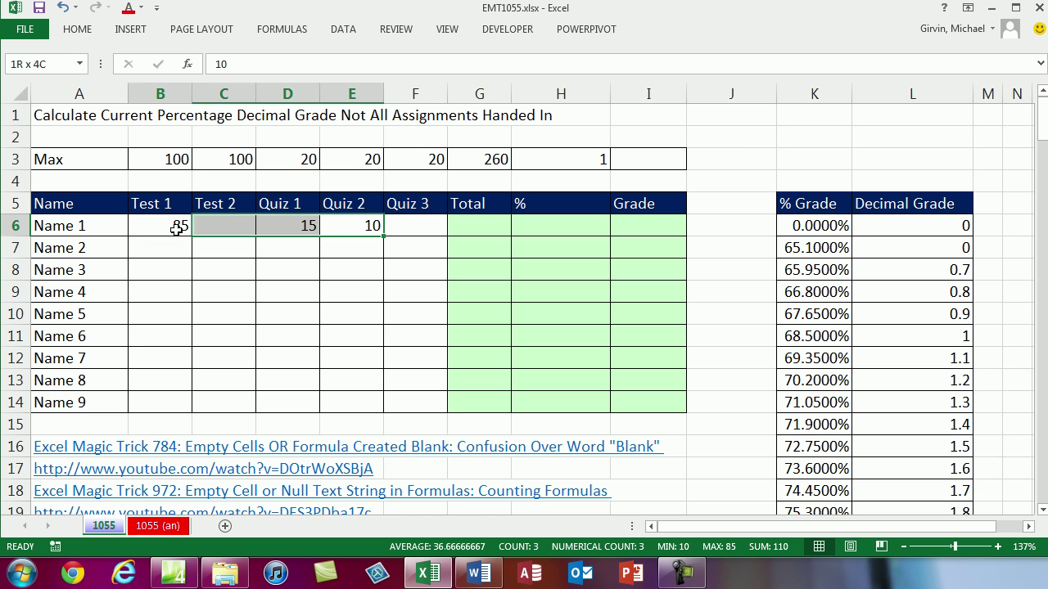
{"action": "left_click", "coordinate": [479, 226]}
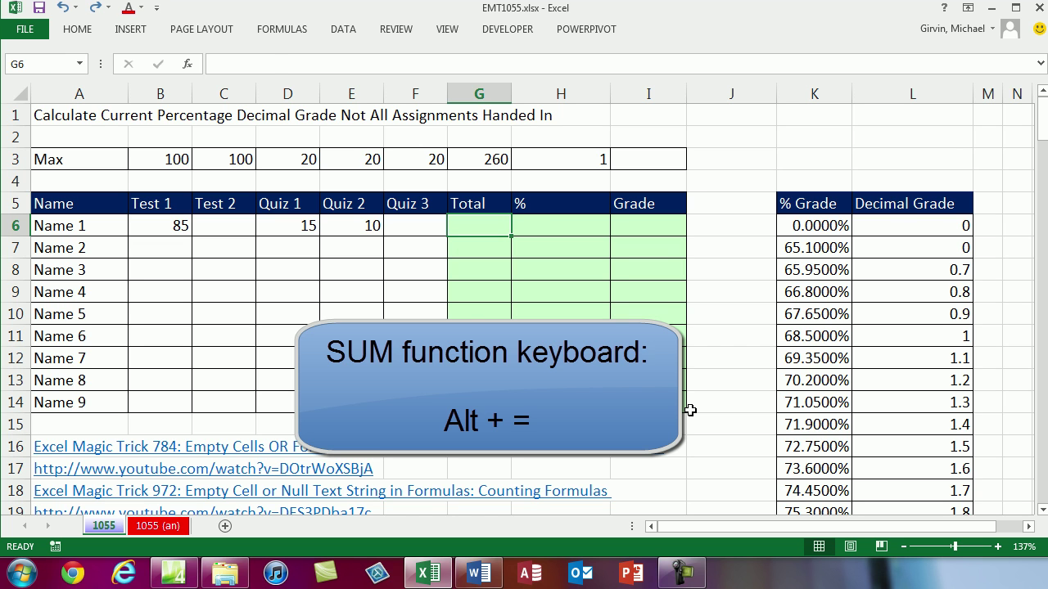
- Sum B6:F6 in G6 with AutoSum and fill the Total formula down to G14
{"action": "key", "text": "alt+equal"}
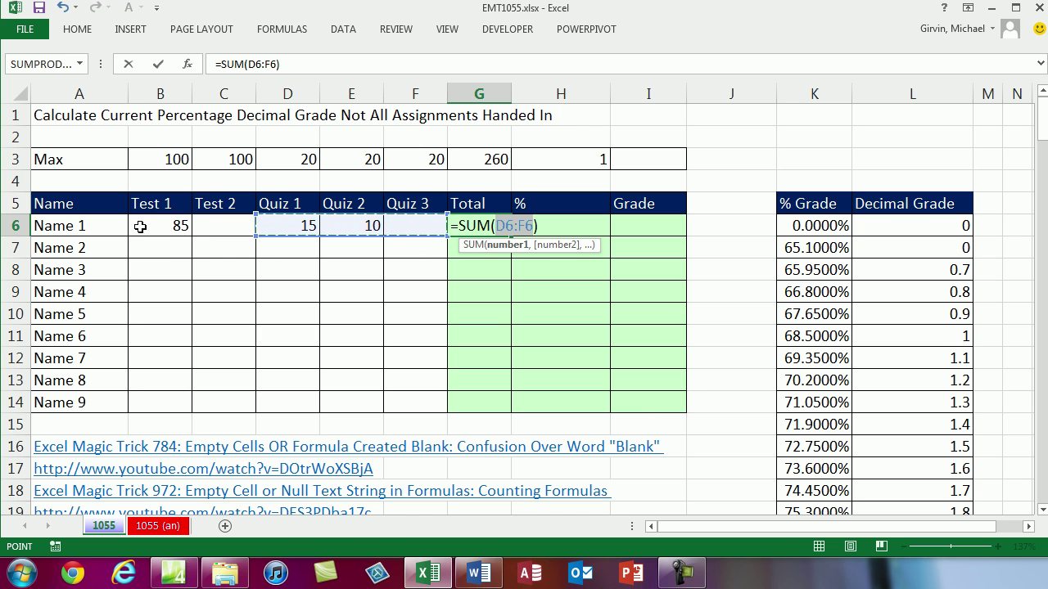
{"action": "left_click_drag", "start_coordinate": [141, 226], "coordinate": [402, 225]}
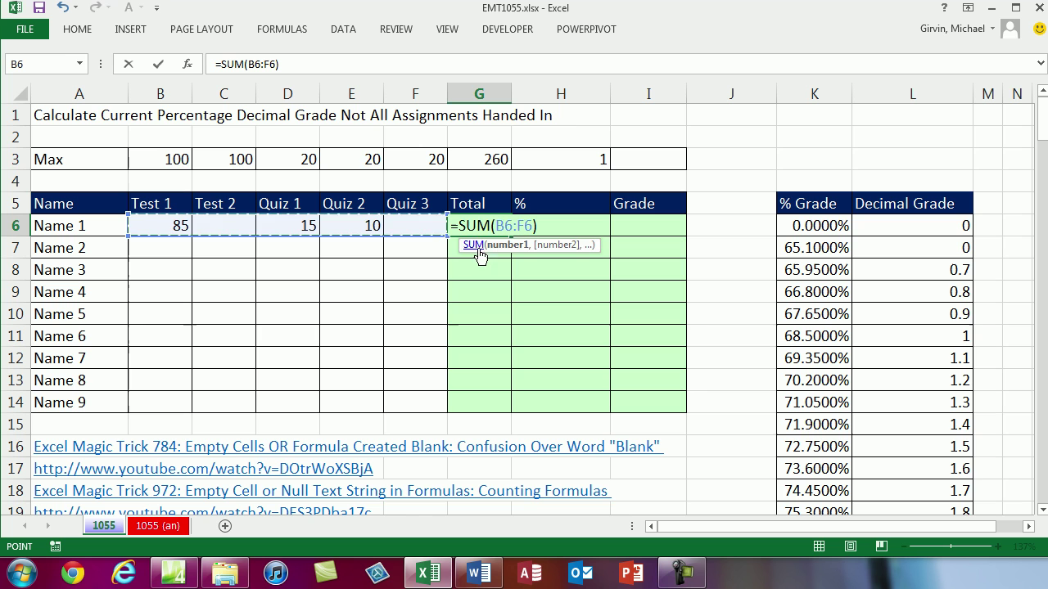
{"action": "key", "text": "ctrl+Return"}
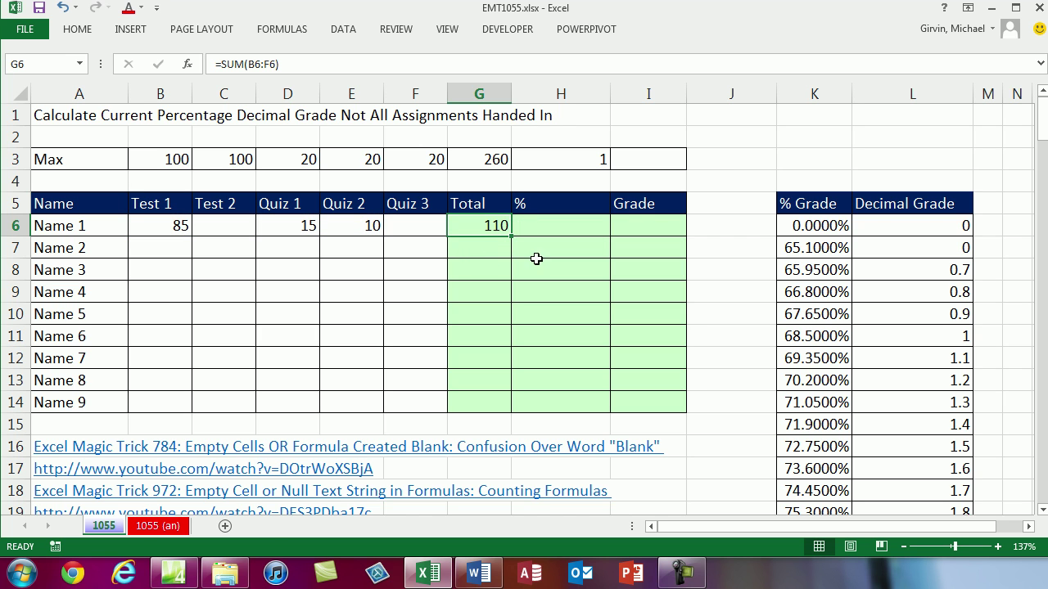
{"action": "left_click_drag", "start_coordinate": [511, 237], "coordinate": [529, 421]}
- Give Name 8 scores of 20 on Quiz 2, 18 on Quiz 3 and 75 on Test 2
{"action": "left_click", "coordinate": [369, 373]}
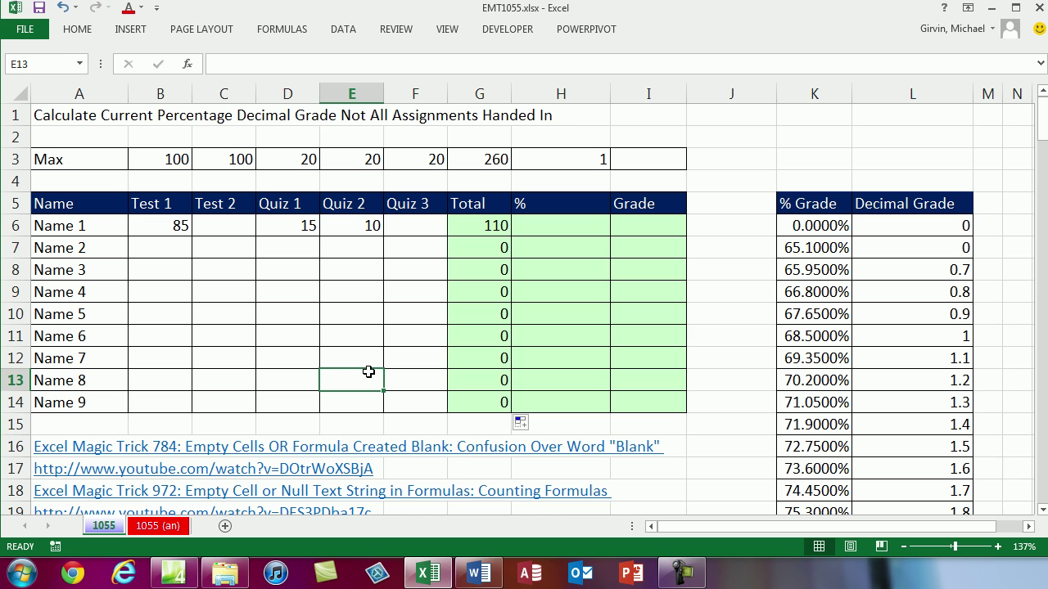
{"action": "type", "text": "20"}
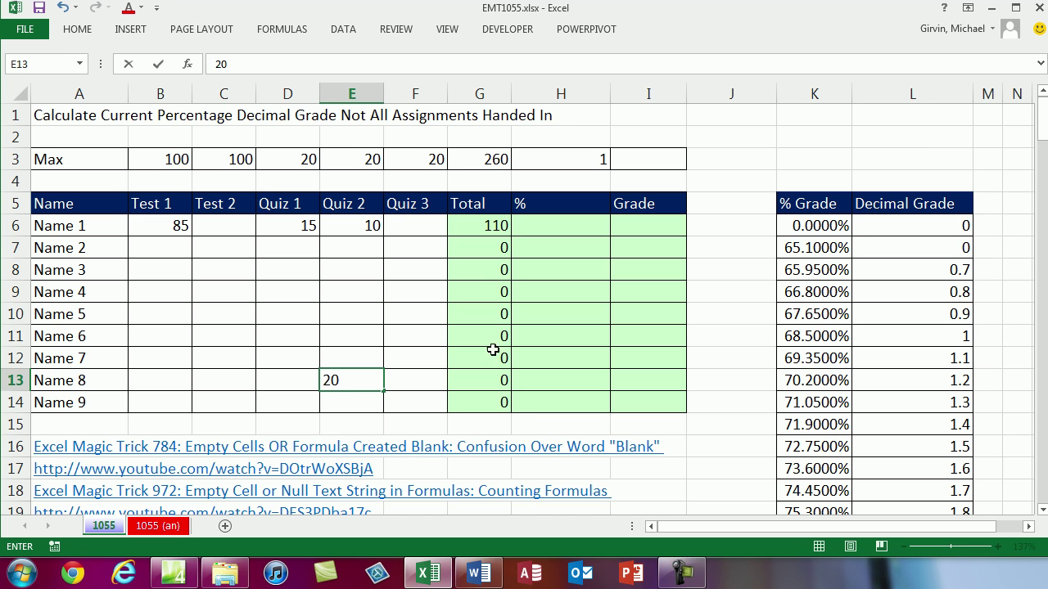
{"action": "left_click", "coordinate": [435, 374]}
{"action": "type", "text": "18"}
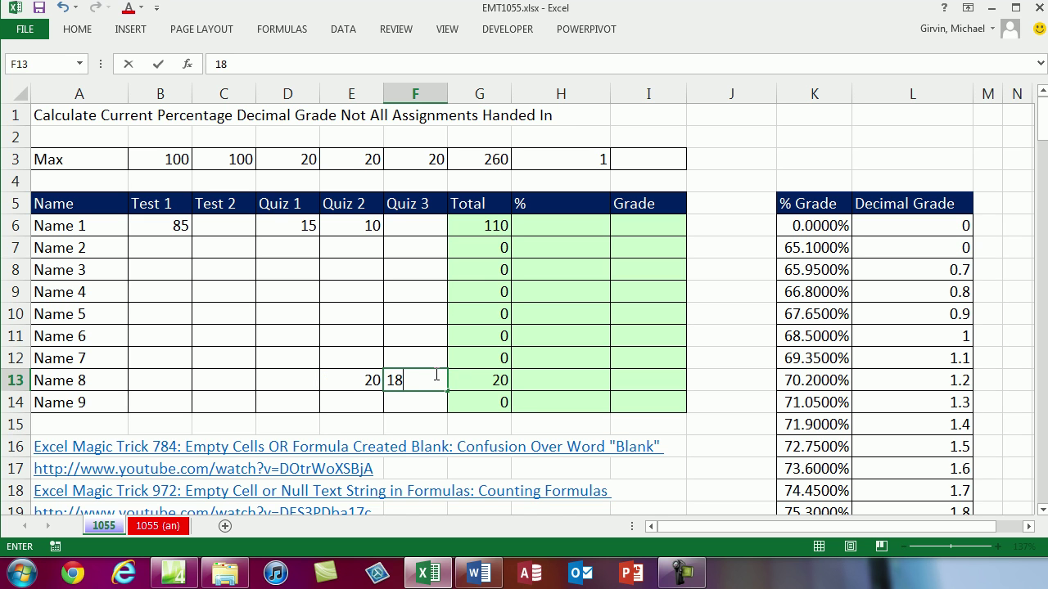
{"action": "left_click", "coordinate": [226, 378]}
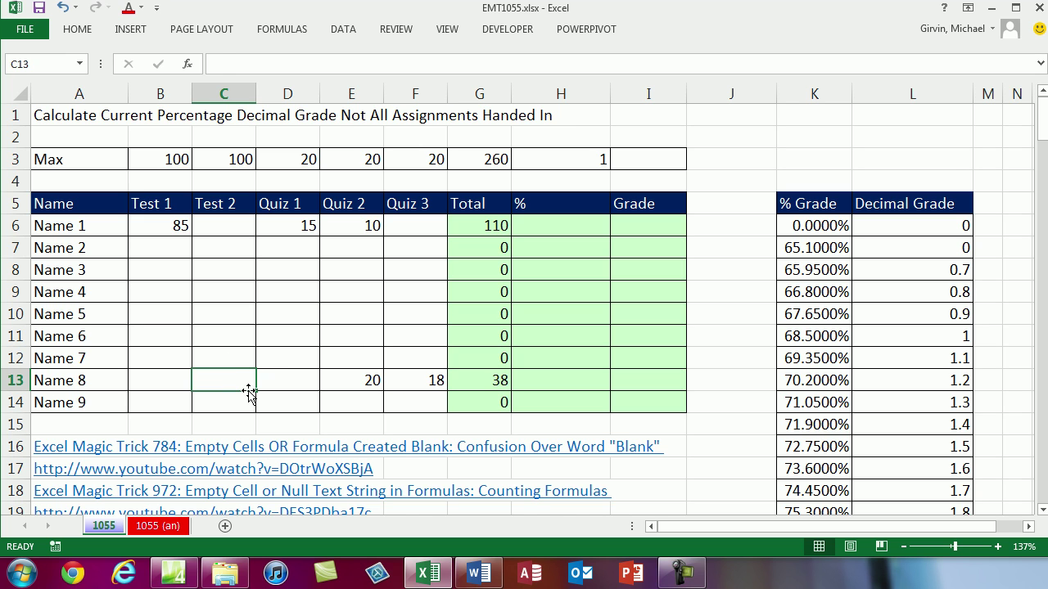
{"action": "type", "text": "75"}
{"action": "key", "text": "ctrl+Return"}
{"action": "left_click", "coordinate": [536, 227]}
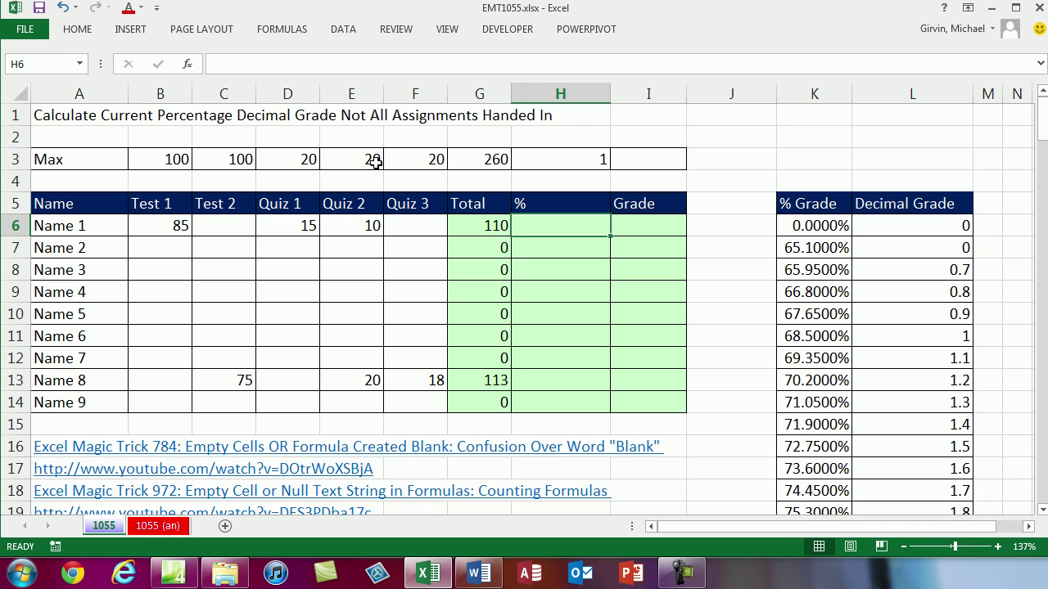
{"action": "left_click_drag", "start_coordinate": [155, 154], "coordinate": [415, 151]}
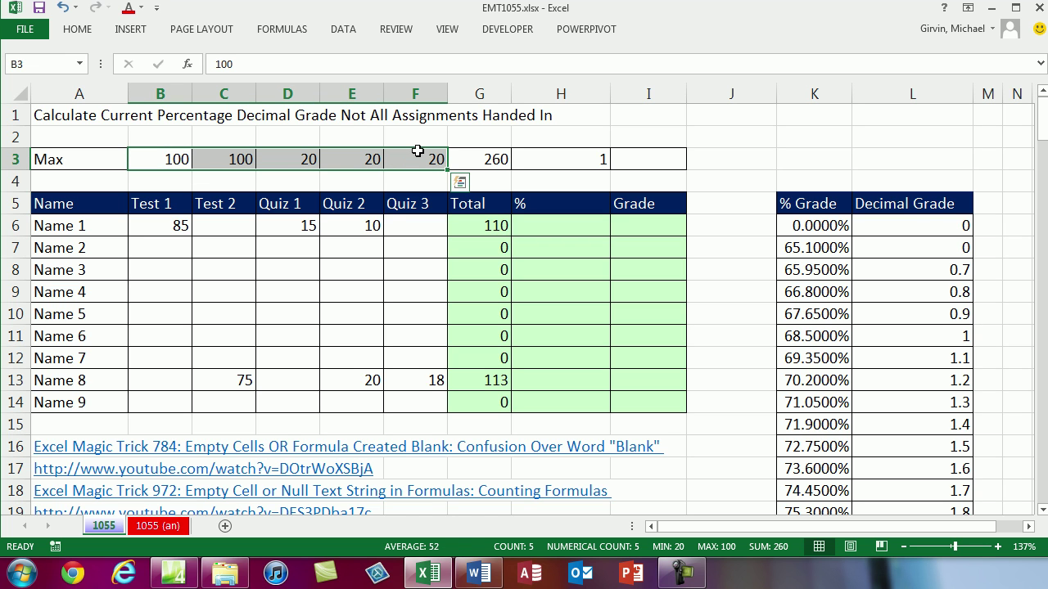
{"action": "left_click_drag", "start_coordinate": [163, 157], "coordinate": [420, 164]}
{"action": "left_click", "coordinate": [141, 228]}
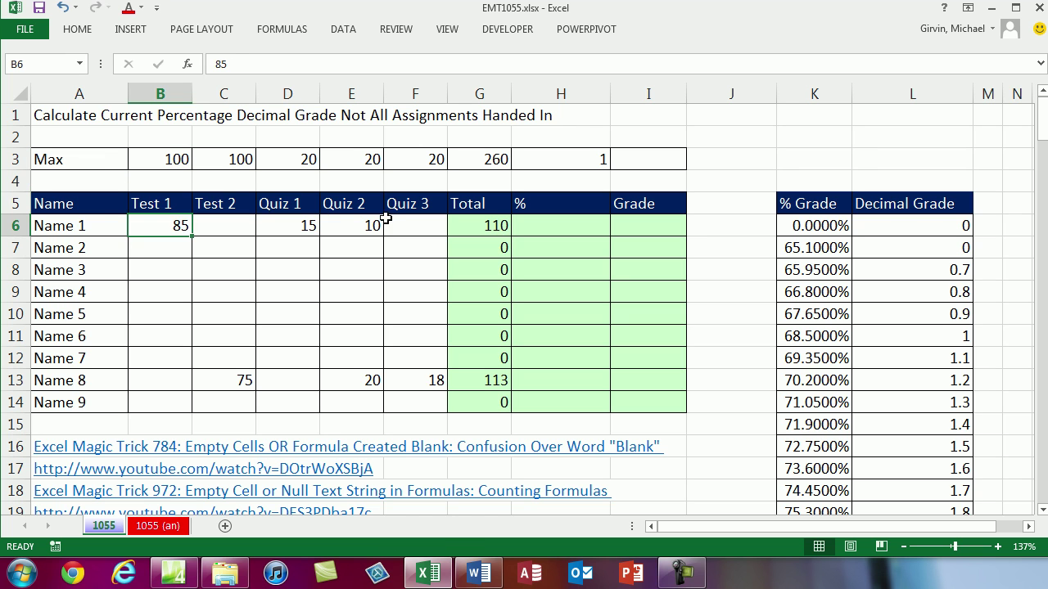
{"action": "left_click", "coordinate": [303, 226], "text": "ctrl"}
{"action": "left_click", "coordinate": [353, 225], "text": "ctrl"}
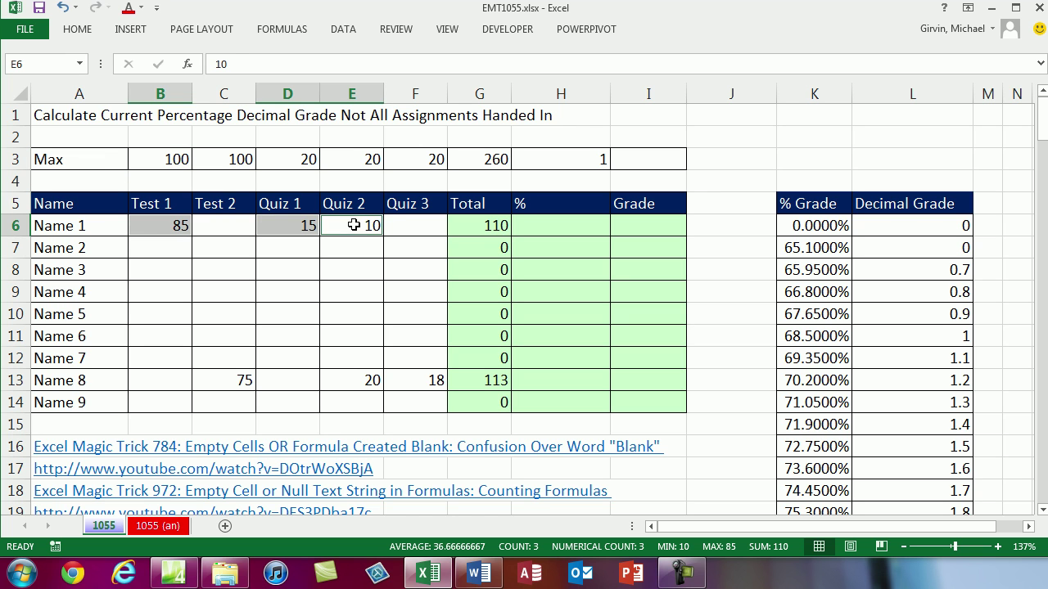
{"action": "left_click", "coordinate": [526, 226]}
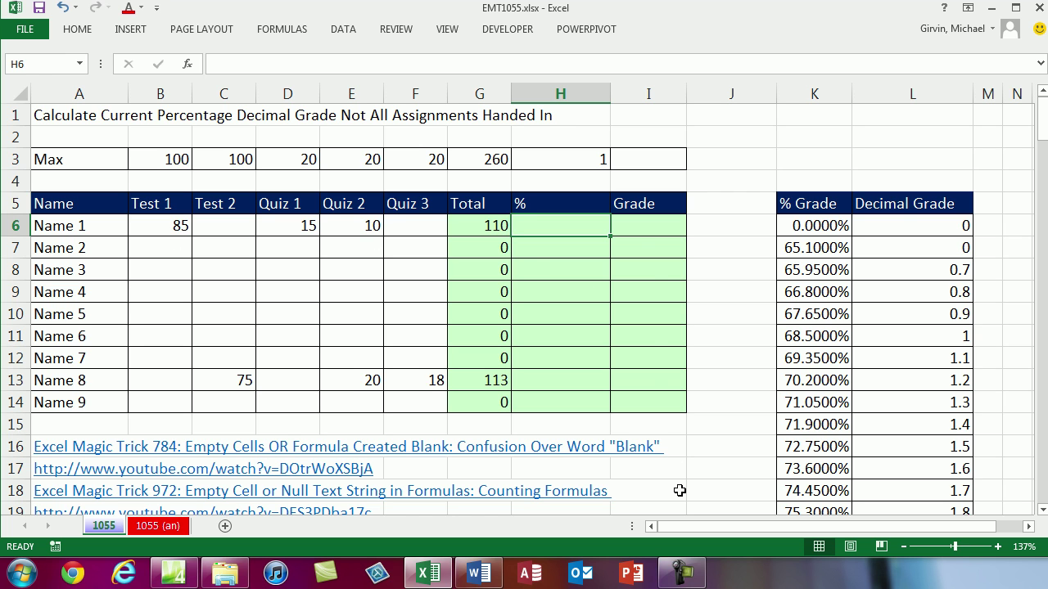
- Start a SUMIFS formula in H6 with the absolute Max points range $B$3:$F$3
{"action": "type", "text": "=sumi"}
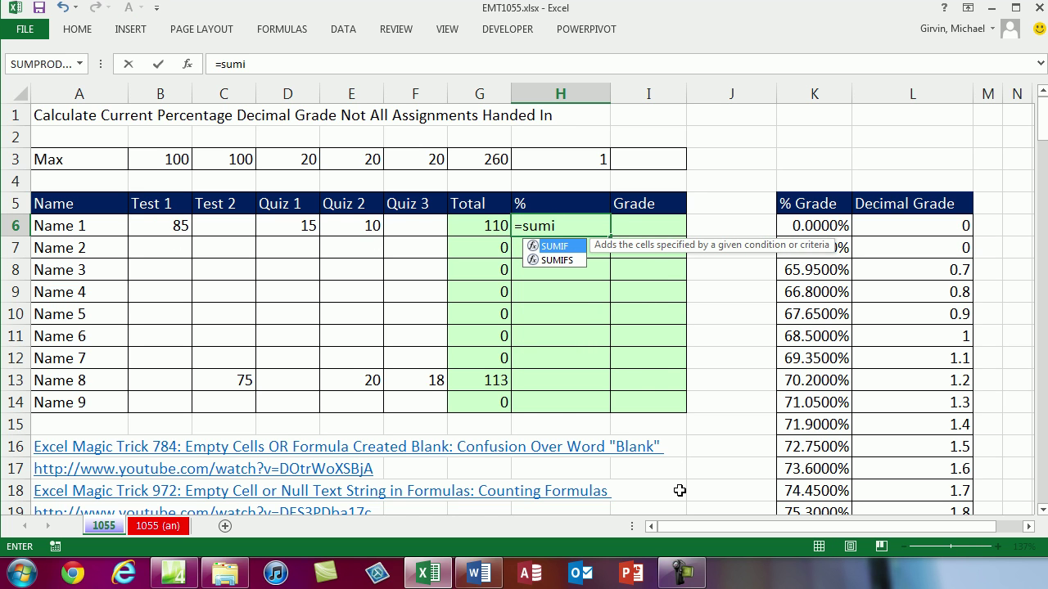
{"action": "left_click", "coordinate": [561, 262]}
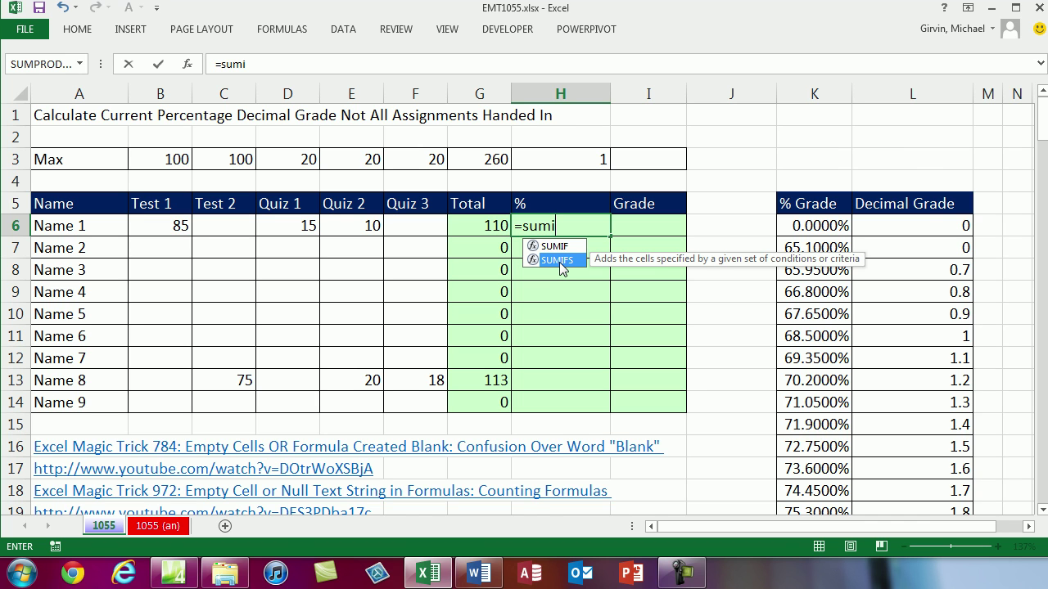
{"action": "double_click", "coordinate": [561, 262]}
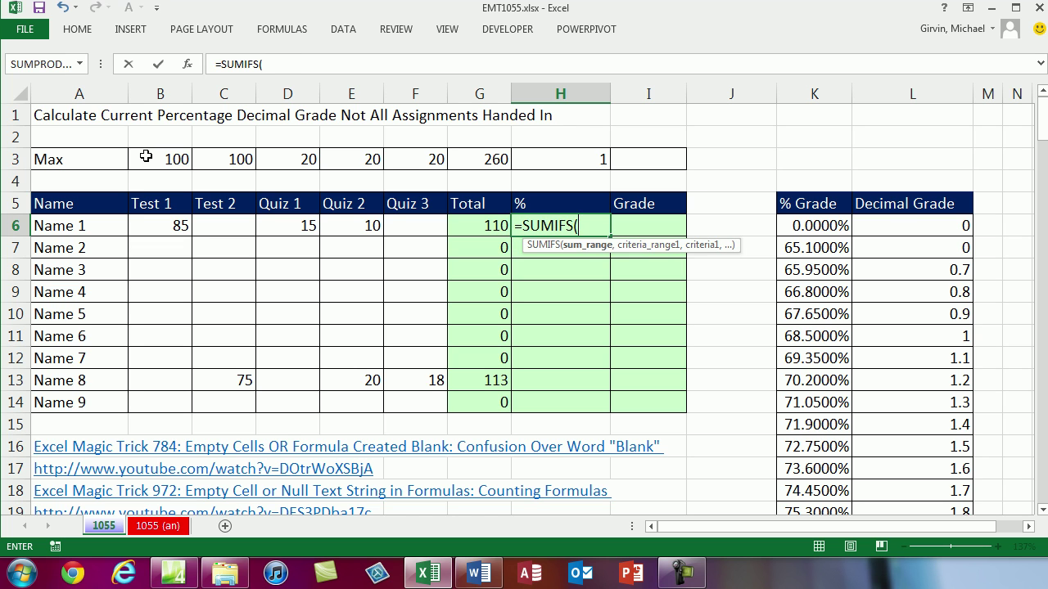
{"action": "left_click_drag", "start_coordinate": [147, 159], "coordinate": [426, 171]}
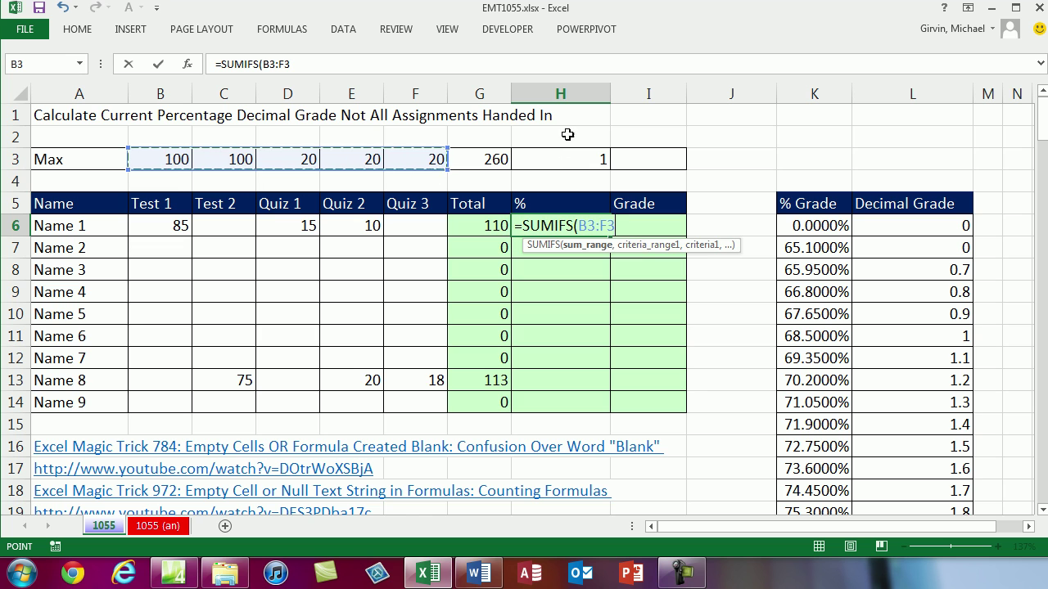
{"action": "key", "text": "F4"}
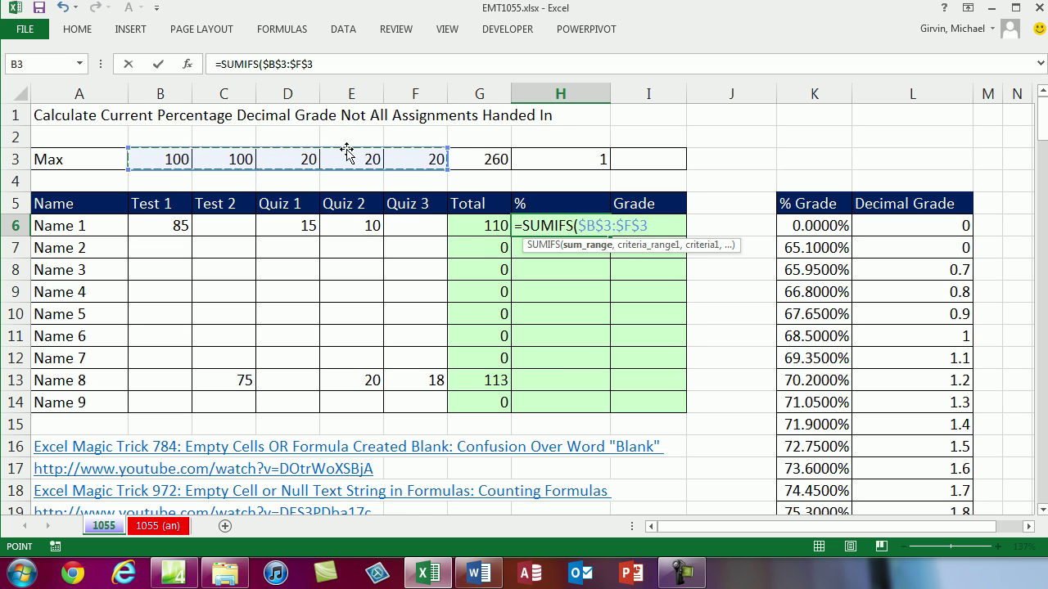
{"action": "type", "text": ","}
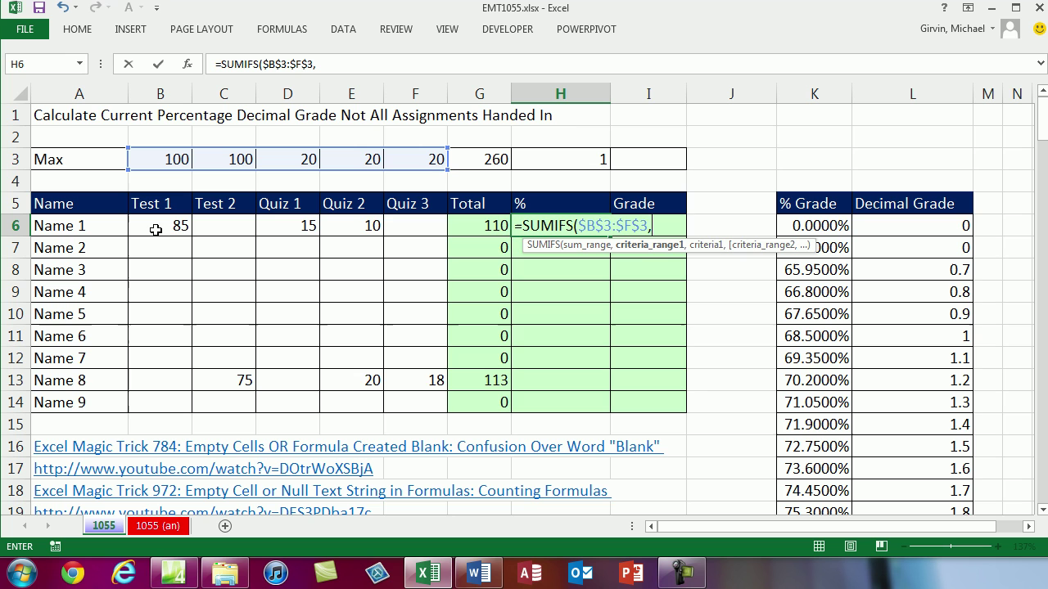
- Complete it with criteria B6:F6 and "<>", then fill the formula down to H14
{"action": "left_click_drag", "start_coordinate": [150, 230], "coordinate": [421, 229]}
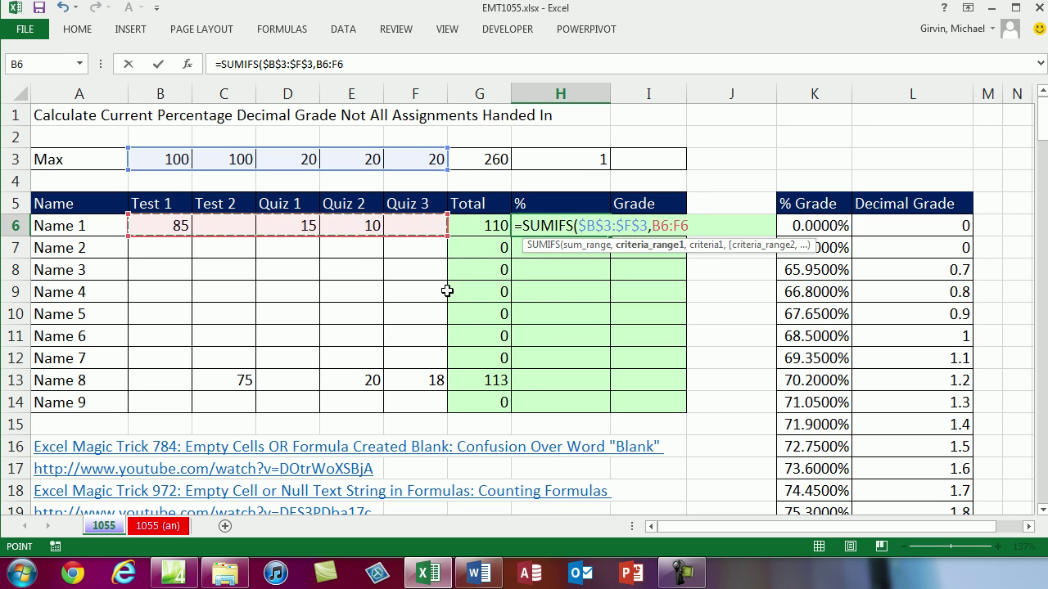
{"action": "type", "text": ","}
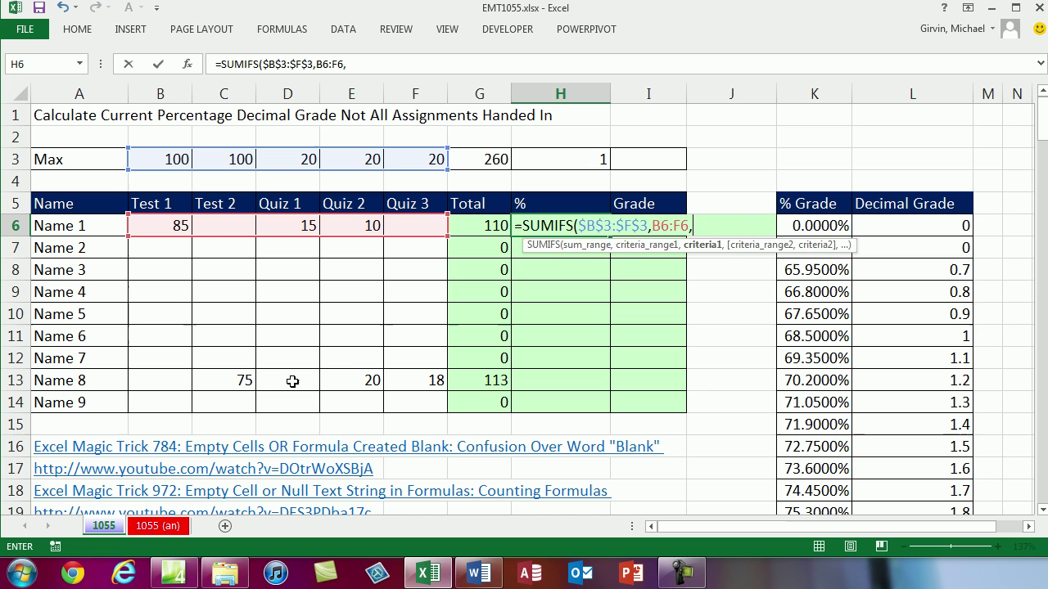
{"action": "type", "text": "\"<>\""}
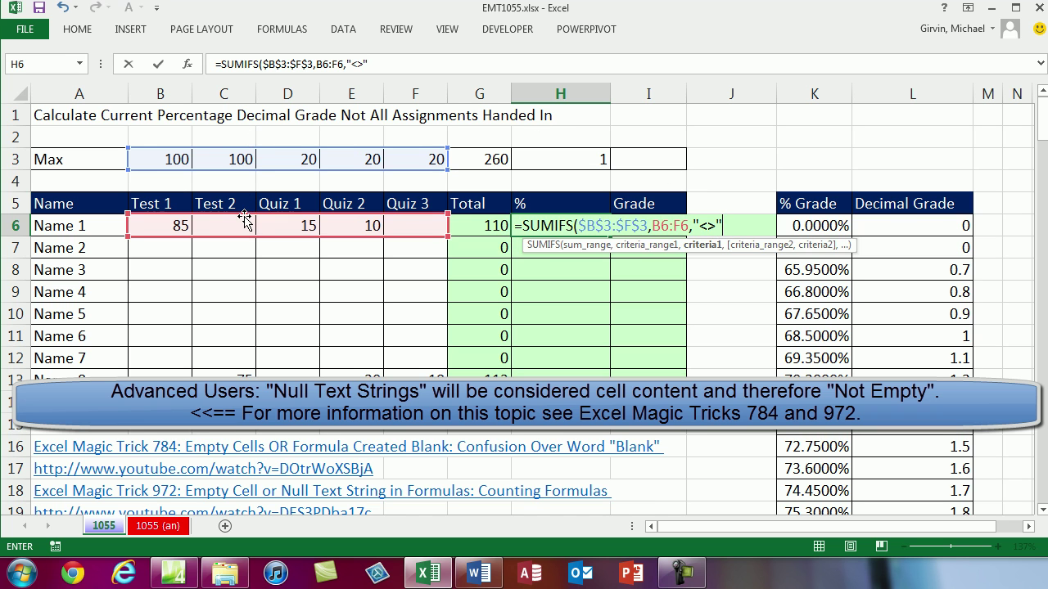
{"action": "type", "text": ")"}
{"action": "key", "text": "ctrl+Return"}
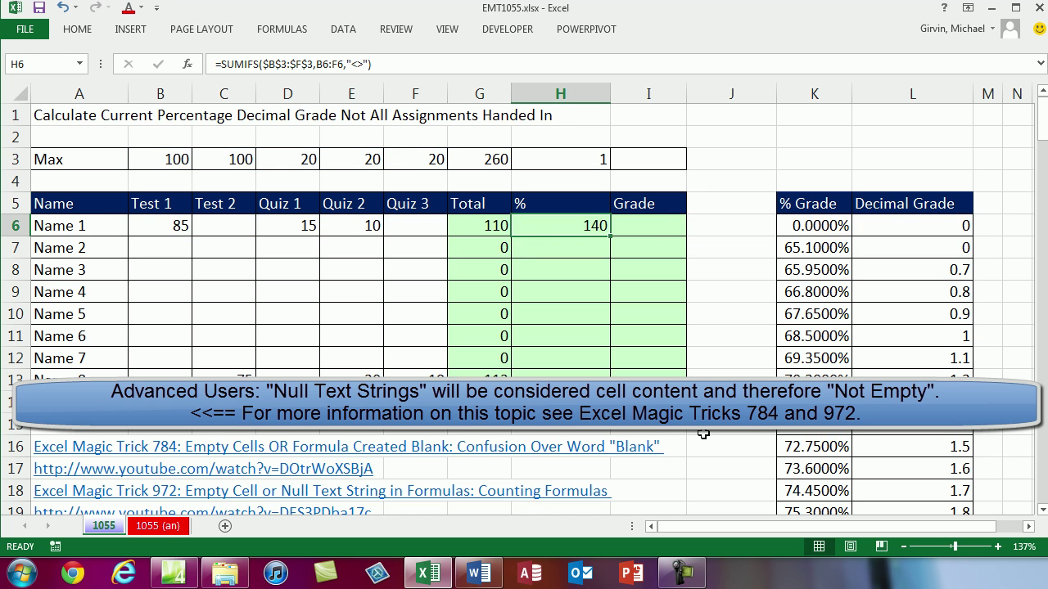
{"action": "double_click", "coordinate": [610, 235]}
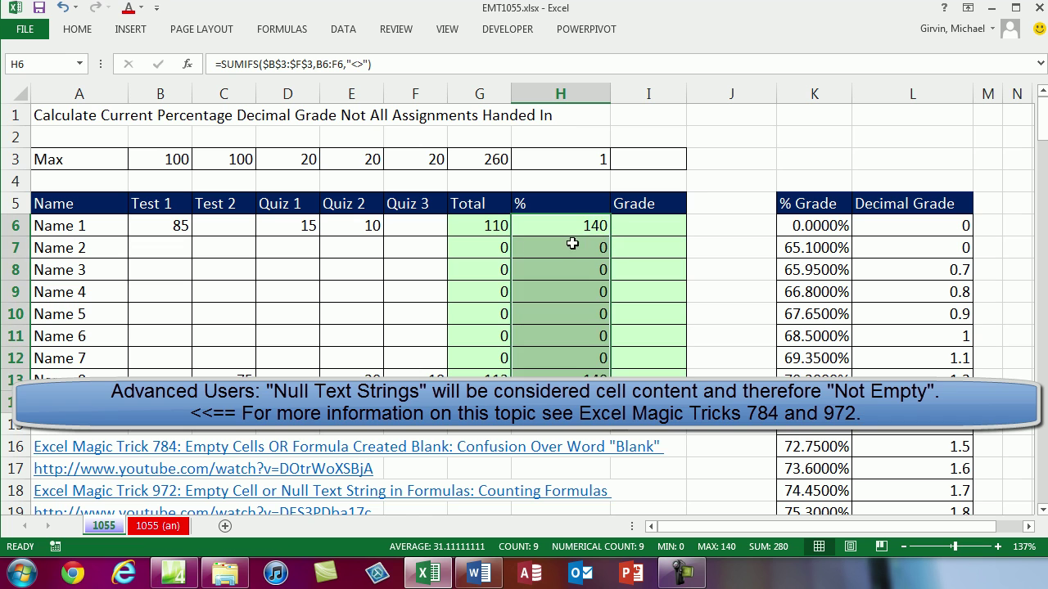
{"action": "left_click", "coordinate": [336, 288]}
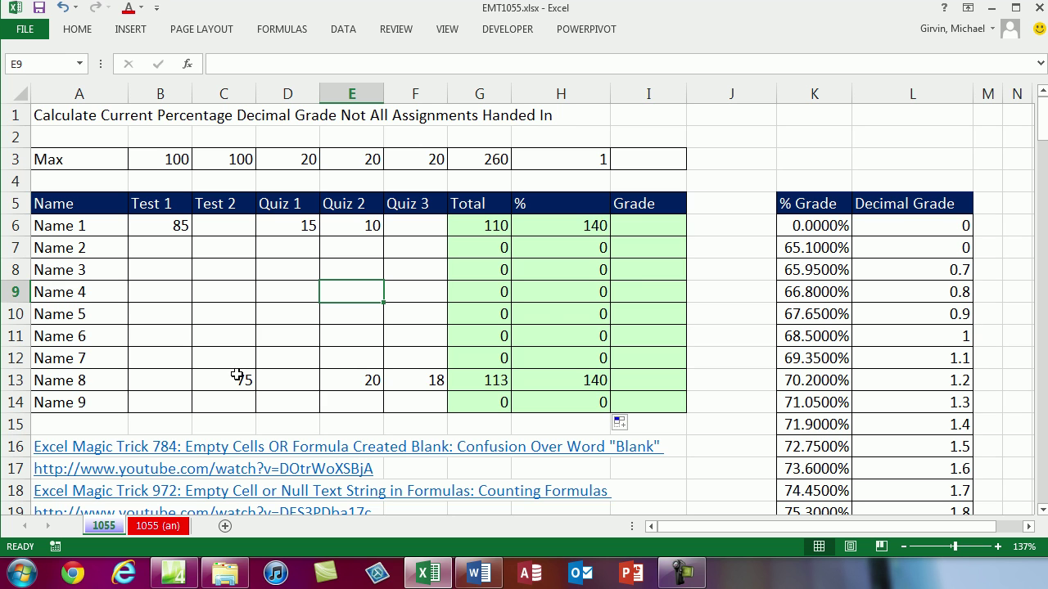
- Change H6 to =G6/SUMIFS($B$3:$F$3,B6:F6,"<>") and fill it down to H14
{"action": "double_click", "coordinate": [589, 226]}
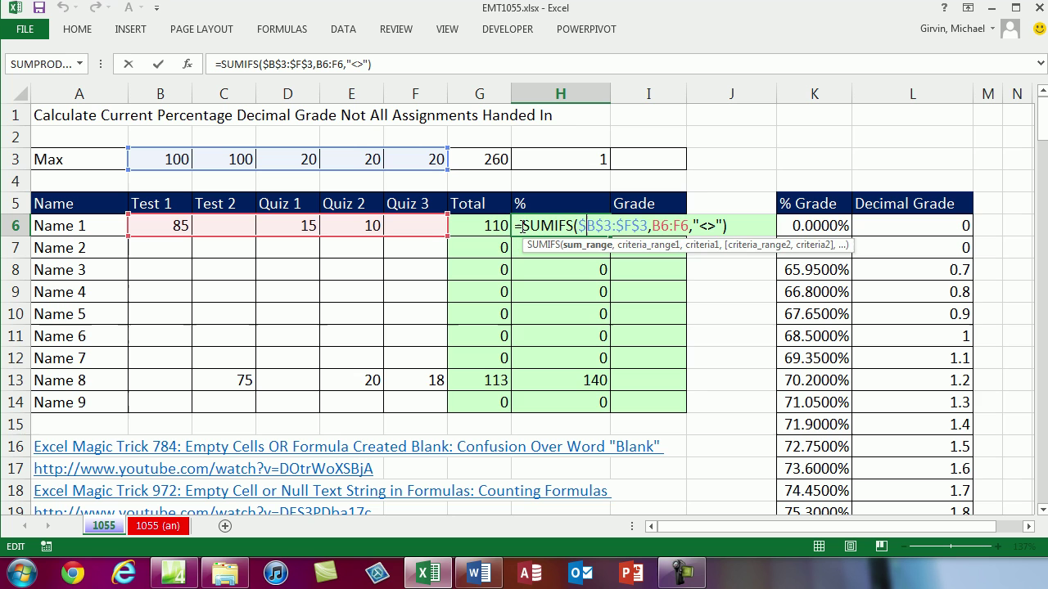
{"action": "left_click", "coordinate": [522, 226]}
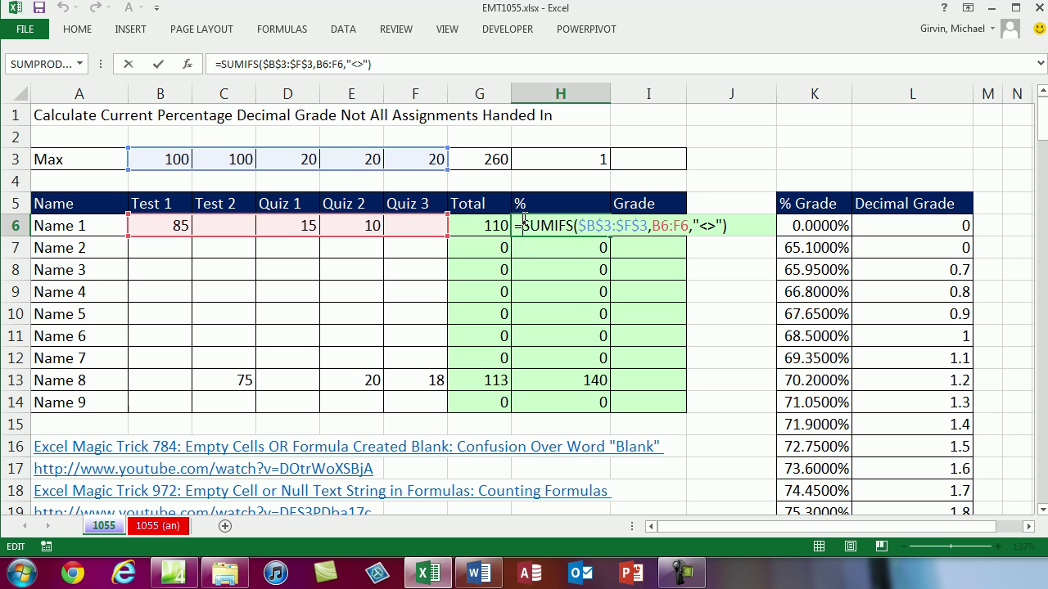
{"action": "left_click", "coordinate": [461, 225]}
{"action": "type", "text": "/"}
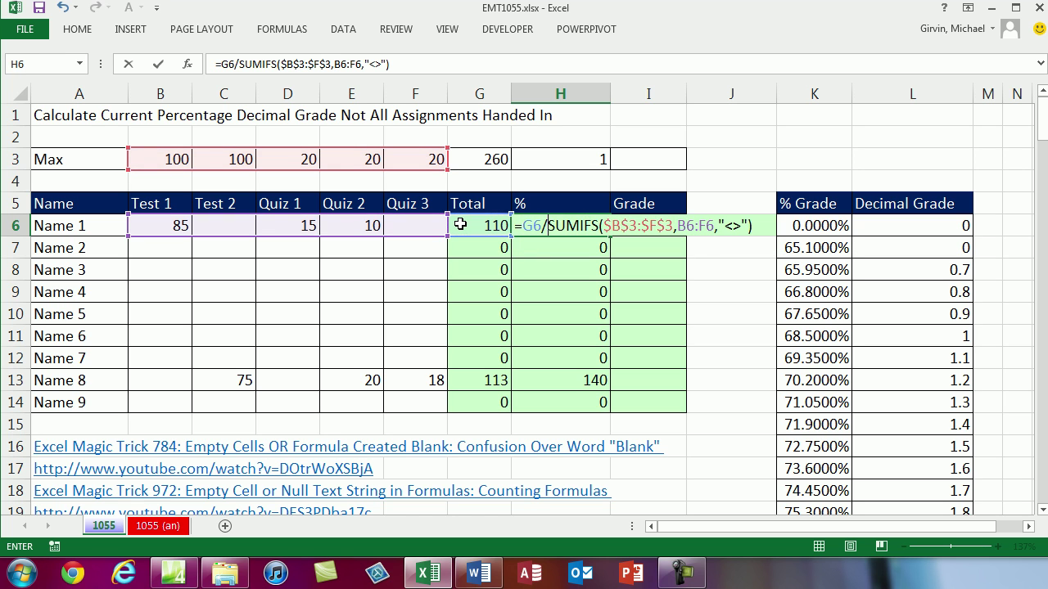
{"action": "key", "text": "ctrl+Return"}
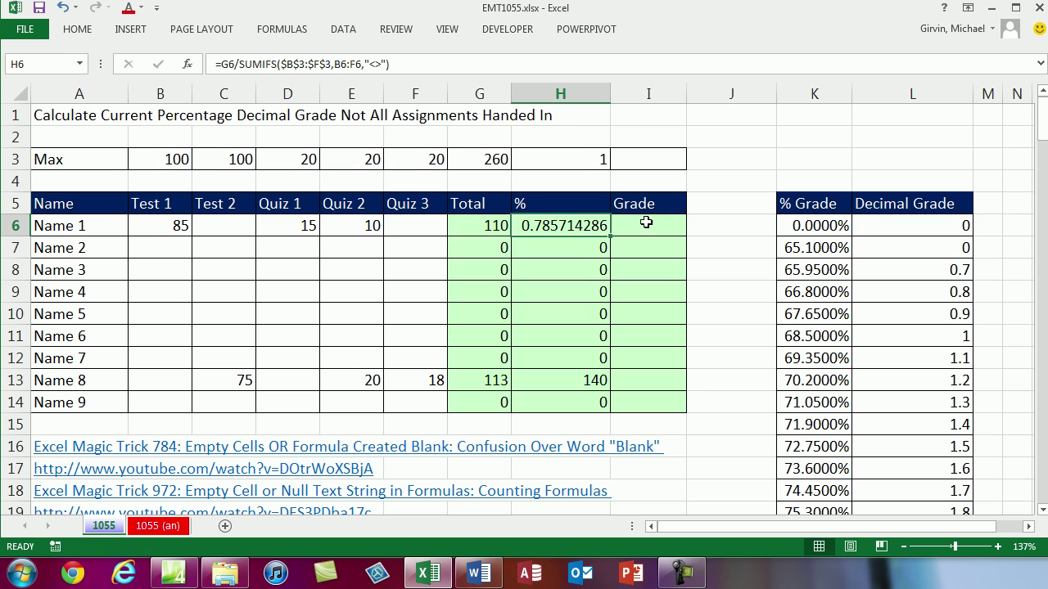
{"action": "double_click", "coordinate": [611, 236]}
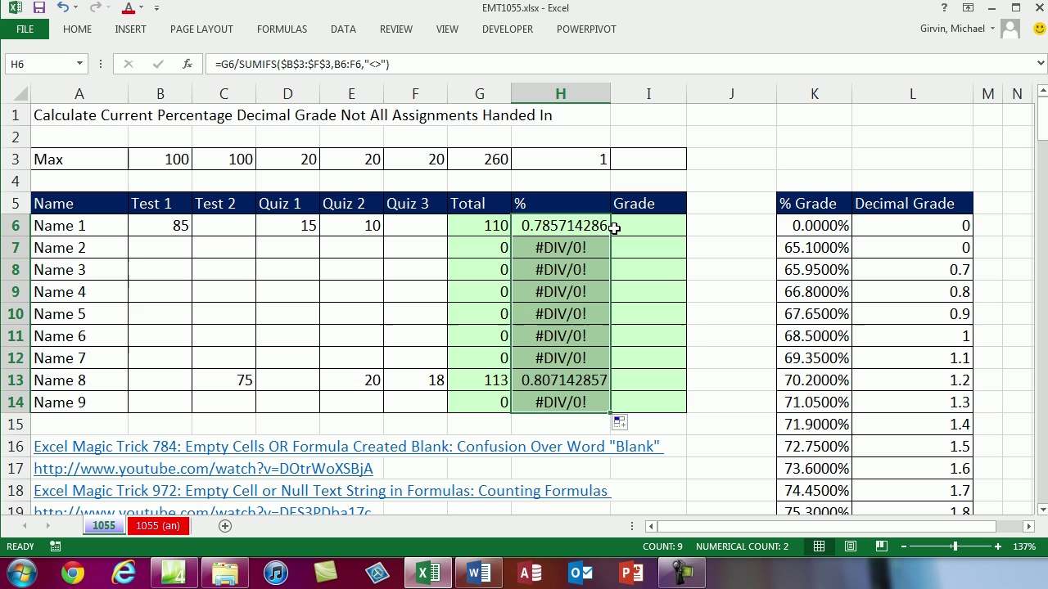
- Wrap the H6:H14 % formula in IFERROR so errors display "No Scores"
{"action": "key", "text": "F2"}
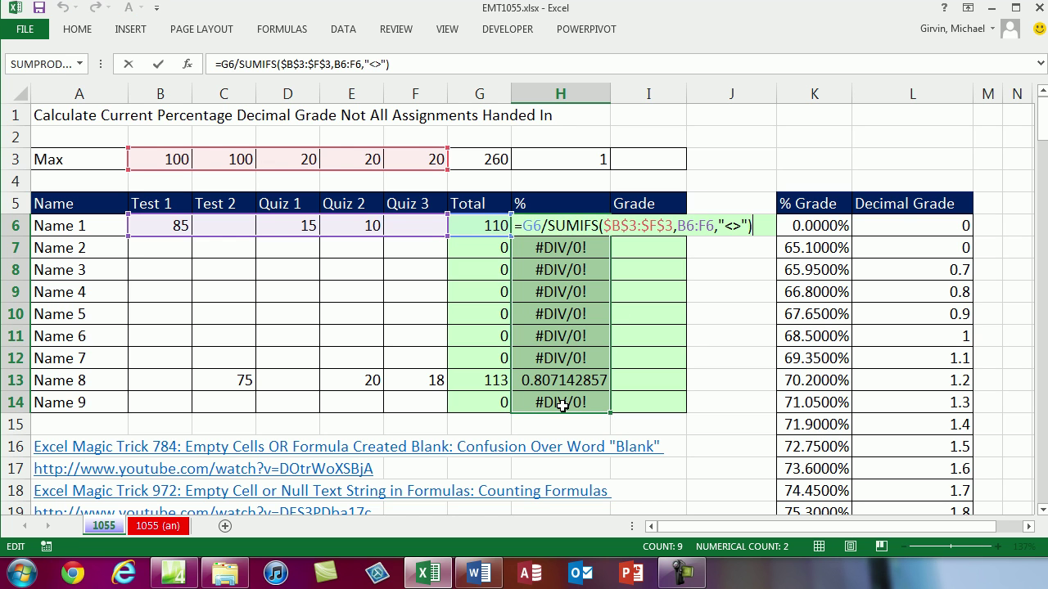
{"action": "left_click", "coordinate": [525, 226]}
{"action": "type", "text": "if"}
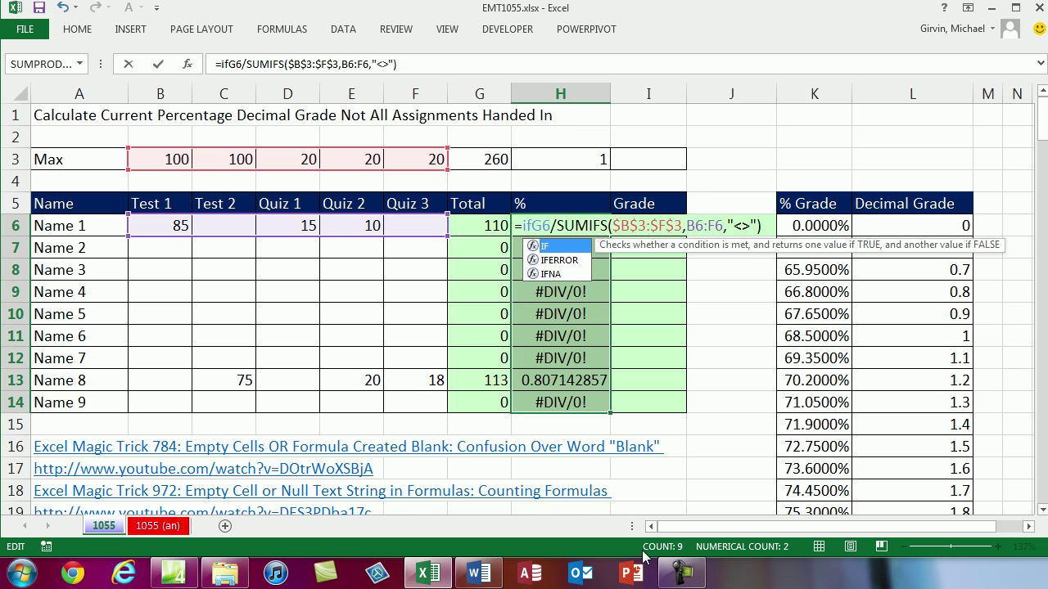
{"action": "key", "text": "Down"}
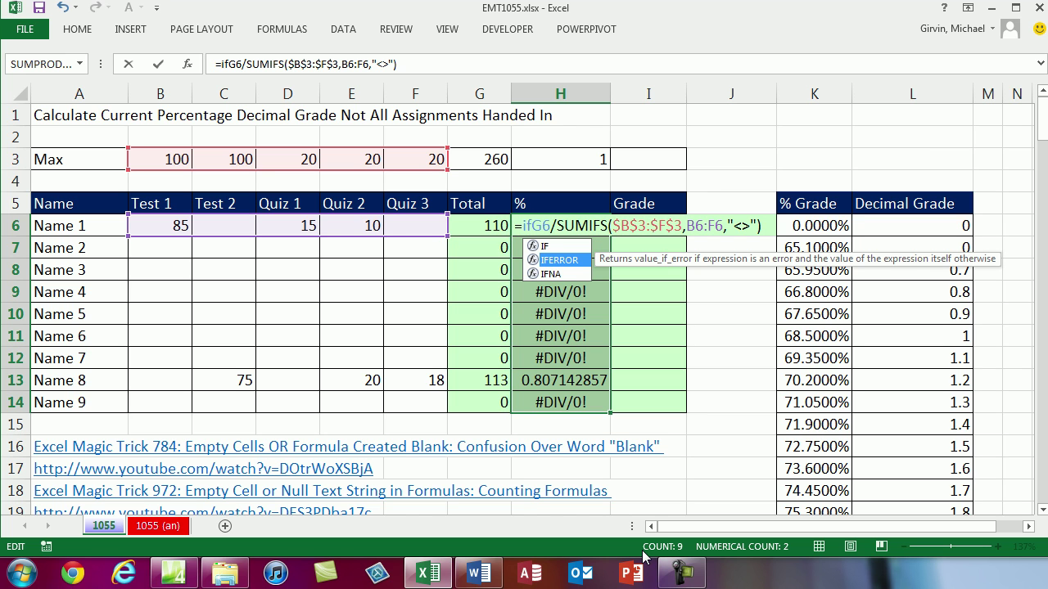
{"action": "key", "text": "Tab"}
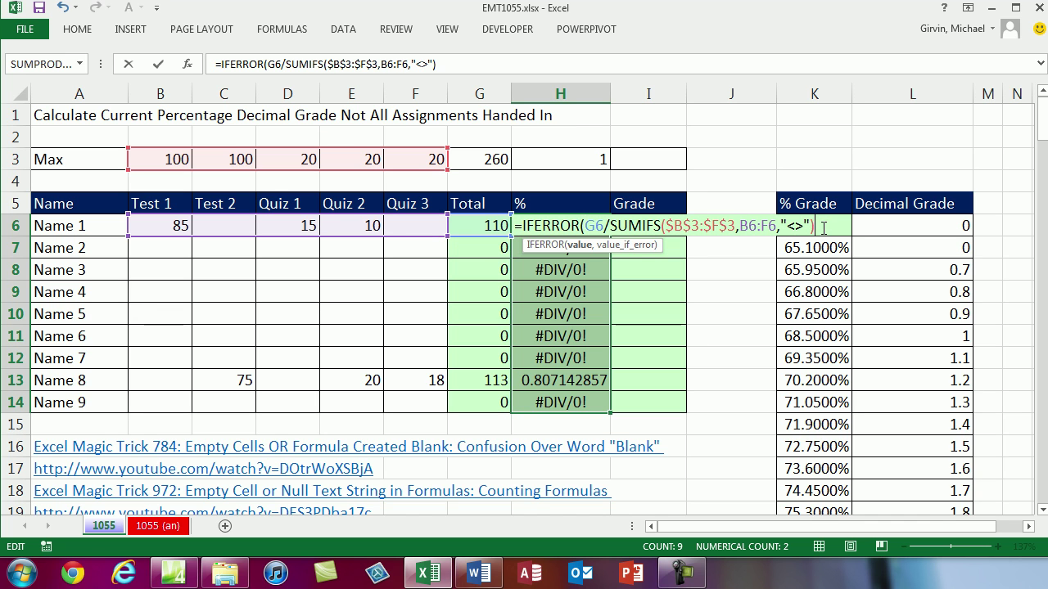
{"action": "type", "text": ","}
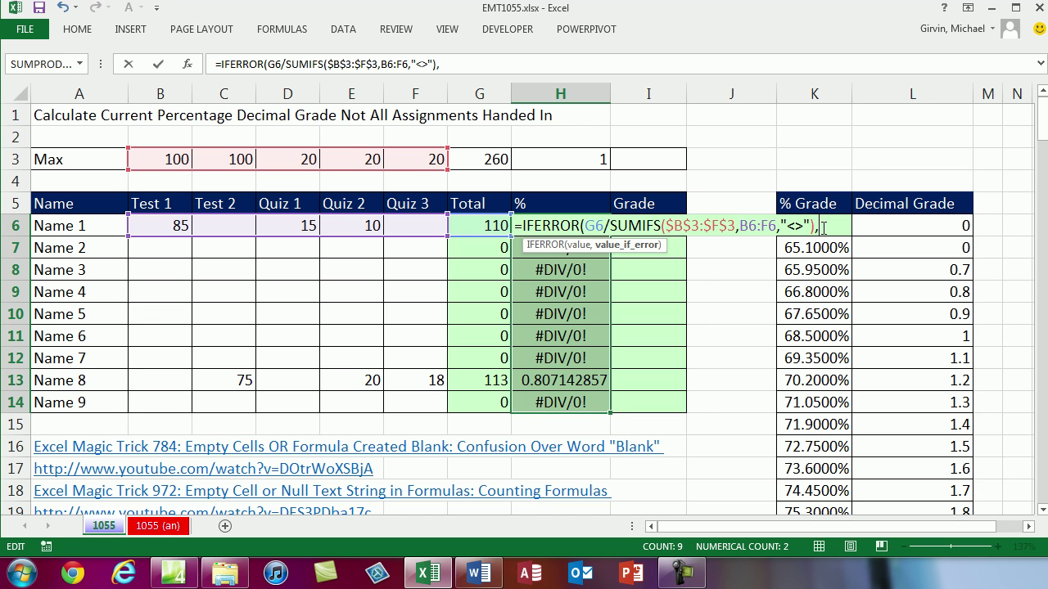
{"action": "type", "text": "\"No Scores\""}
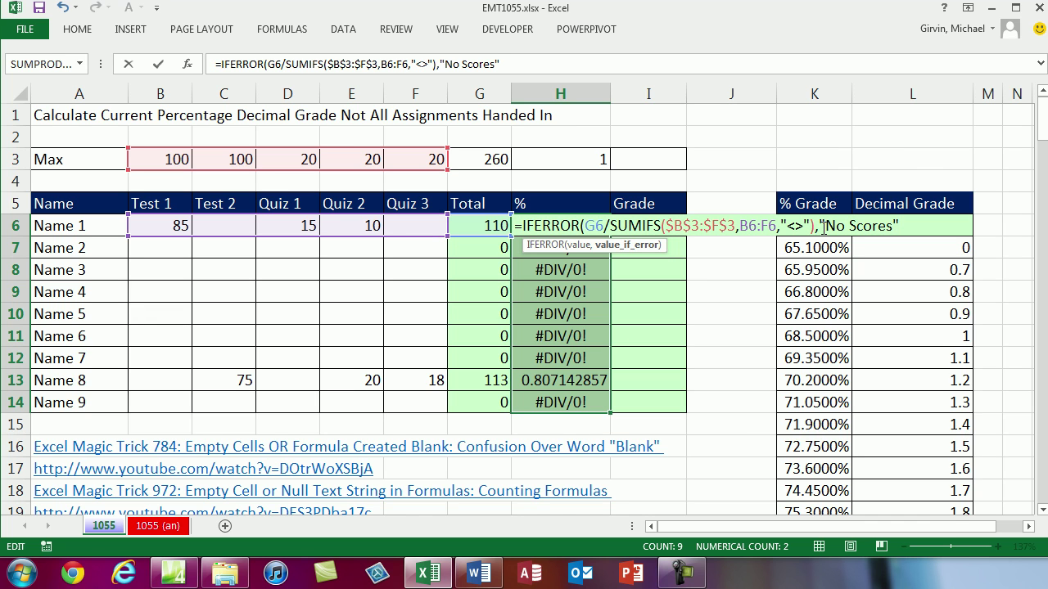
{"action": "type", "text": ")"}
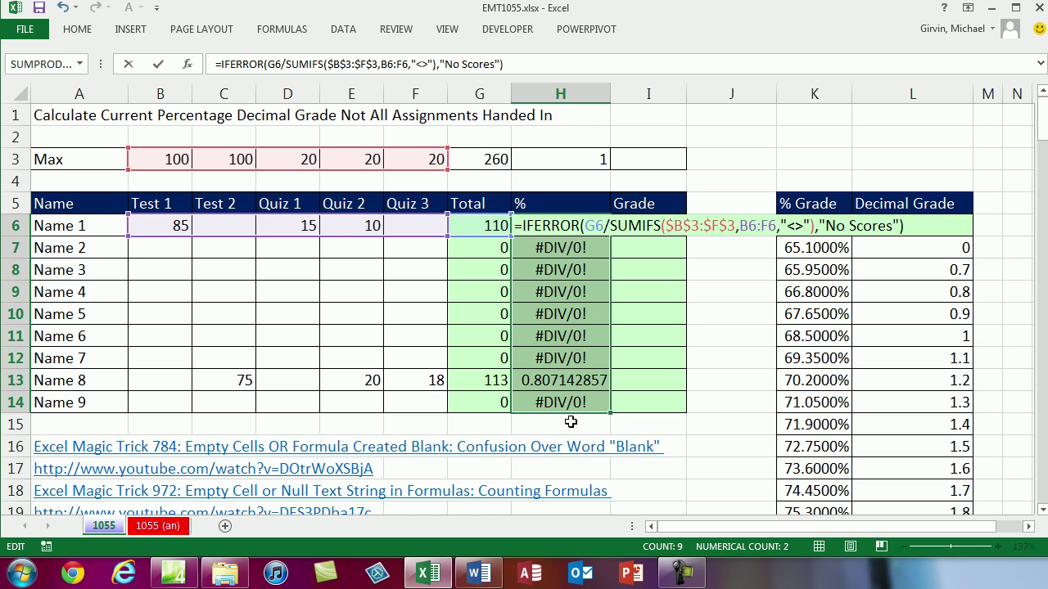
{"action": "key", "text": "ctrl+Return"}
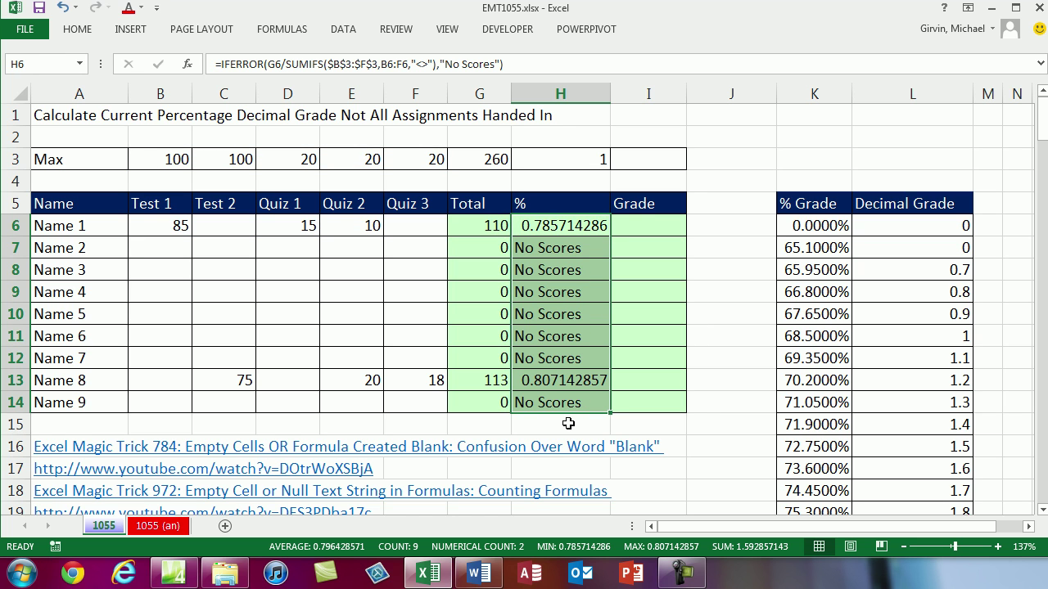
- Enter a Quiz 1 score of 14 for Name 4 in D9
{"action": "left_click", "coordinate": [289, 293]}
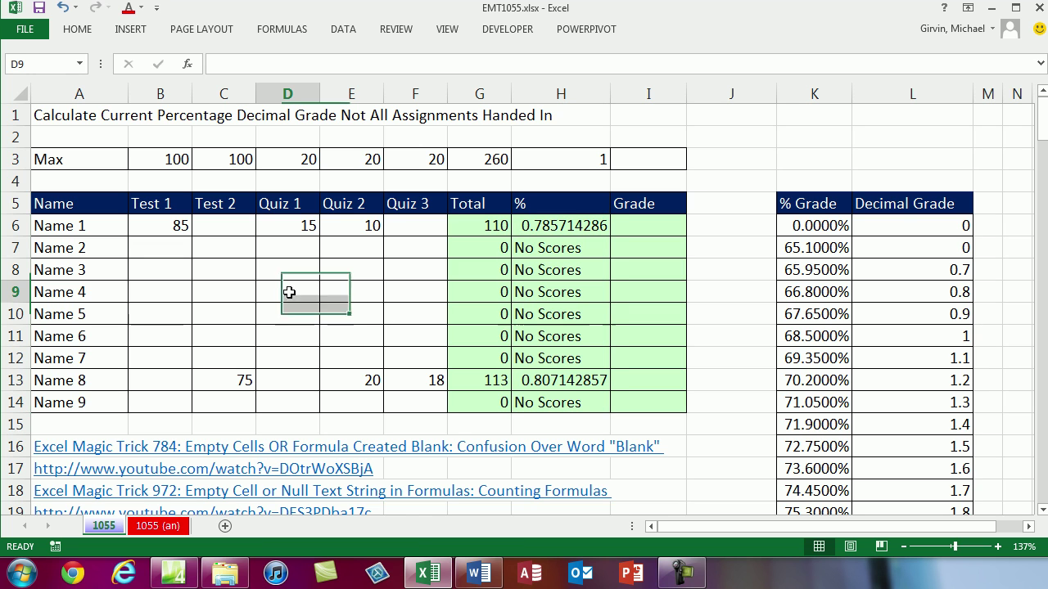
{"action": "type", "text": "14"}
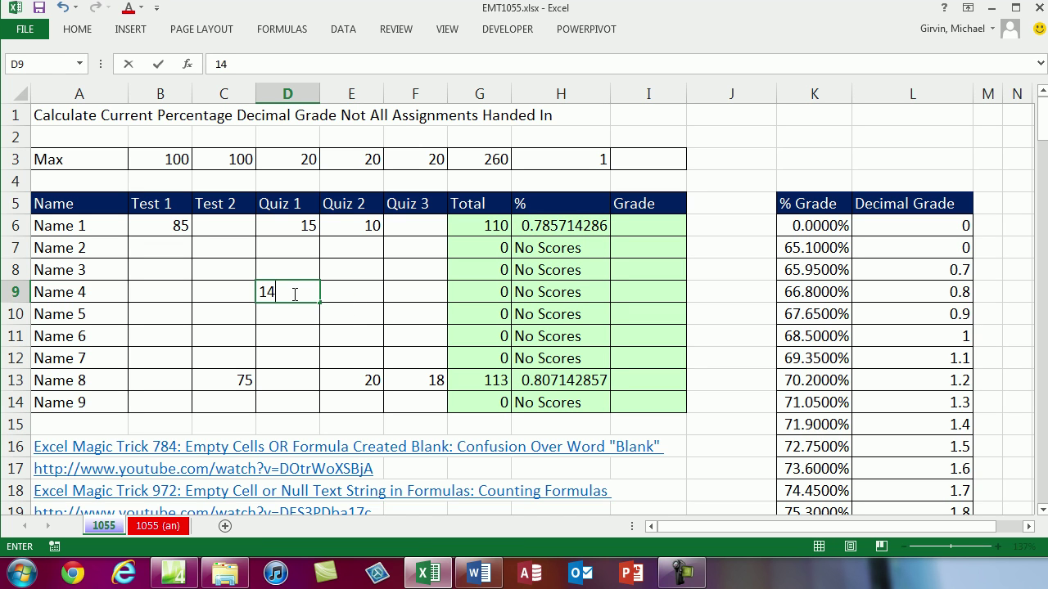
{"action": "key", "text": "Return"}
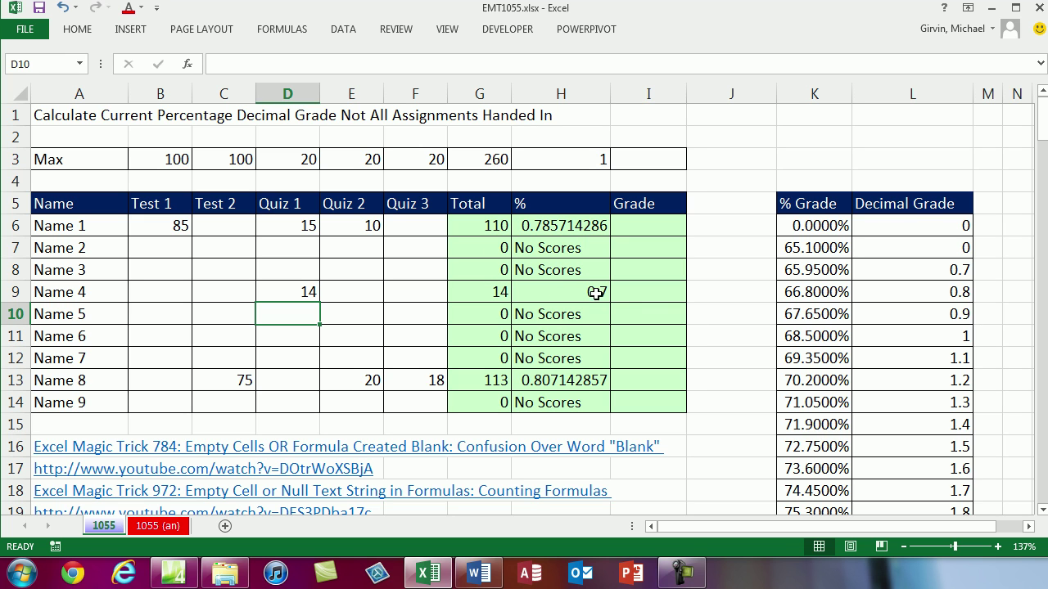
- Format the % column as Percentage with six decimal places
{"action": "left_click_drag", "start_coordinate": [550, 226], "coordinate": [568, 398]}
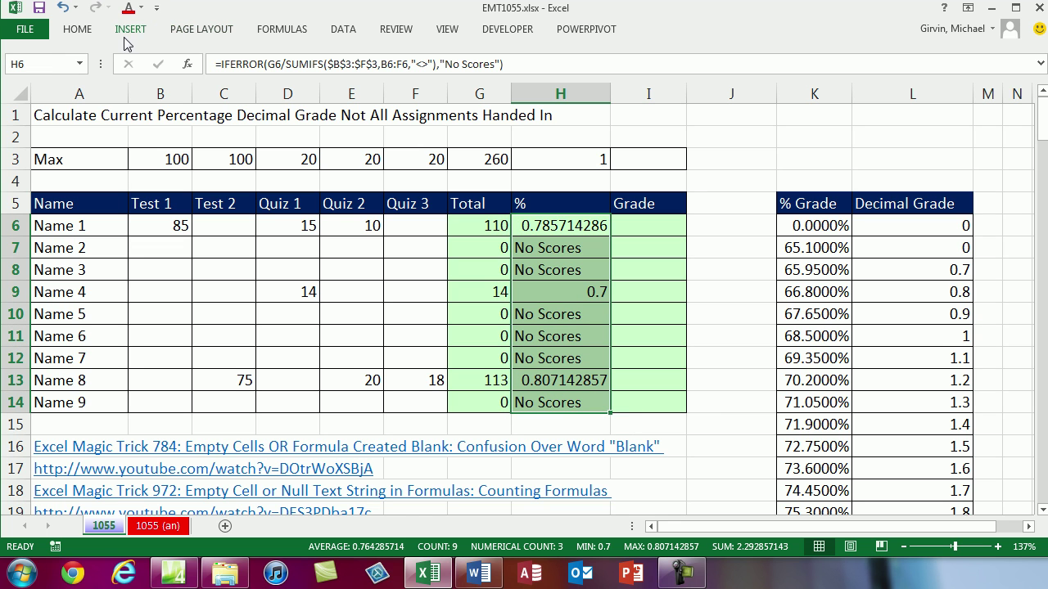
{"action": "left_click", "coordinate": [79, 30]}
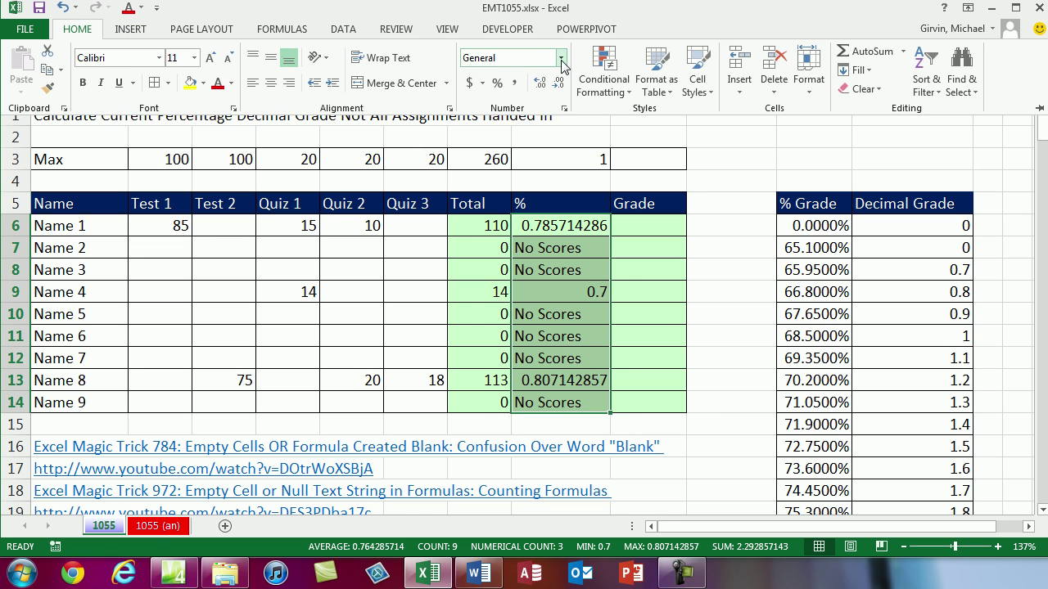
{"action": "left_click", "coordinate": [561, 58]}
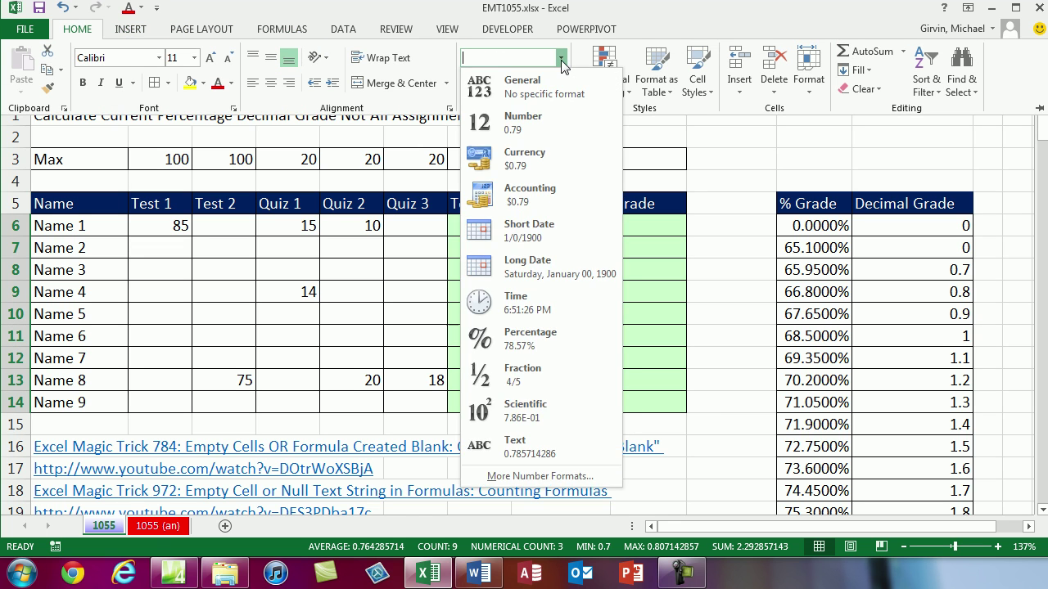
{"action": "left_click", "coordinate": [529, 348]}
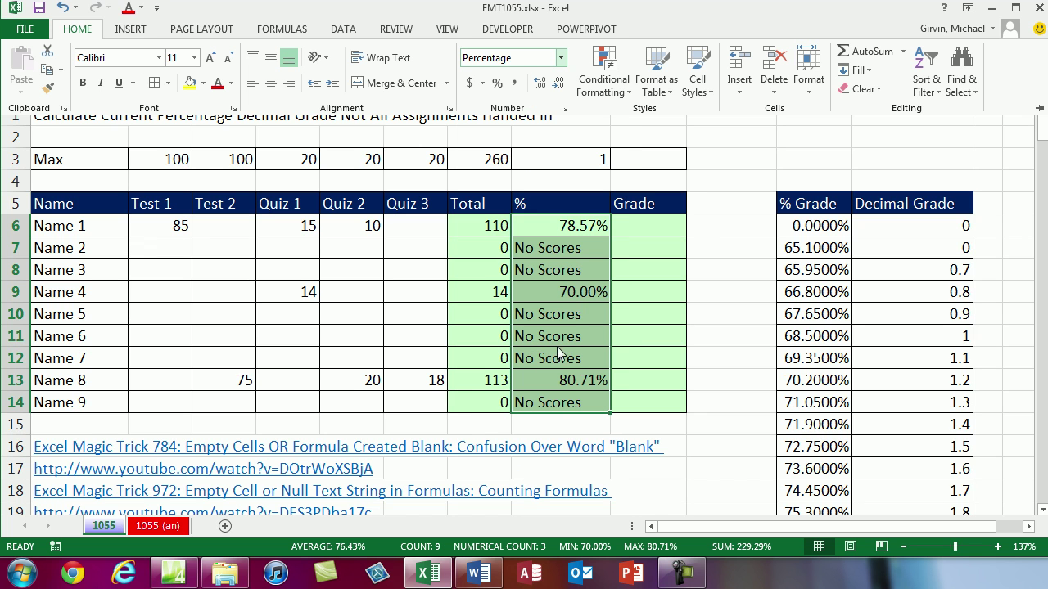
{"action": "left_click", "coordinate": [540, 83]}
{"action": "left_click", "coordinate": [540, 83]}
{"action": "left_click", "coordinate": [539, 83]}
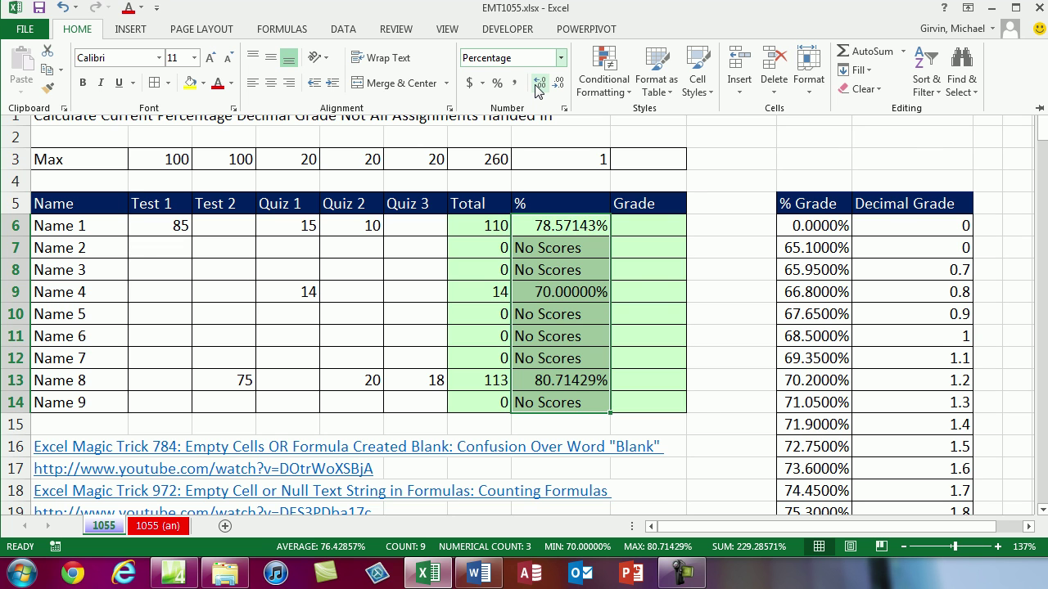
{"action": "left_click", "coordinate": [540, 83]}
{"action": "left_click", "coordinate": [638, 228]}
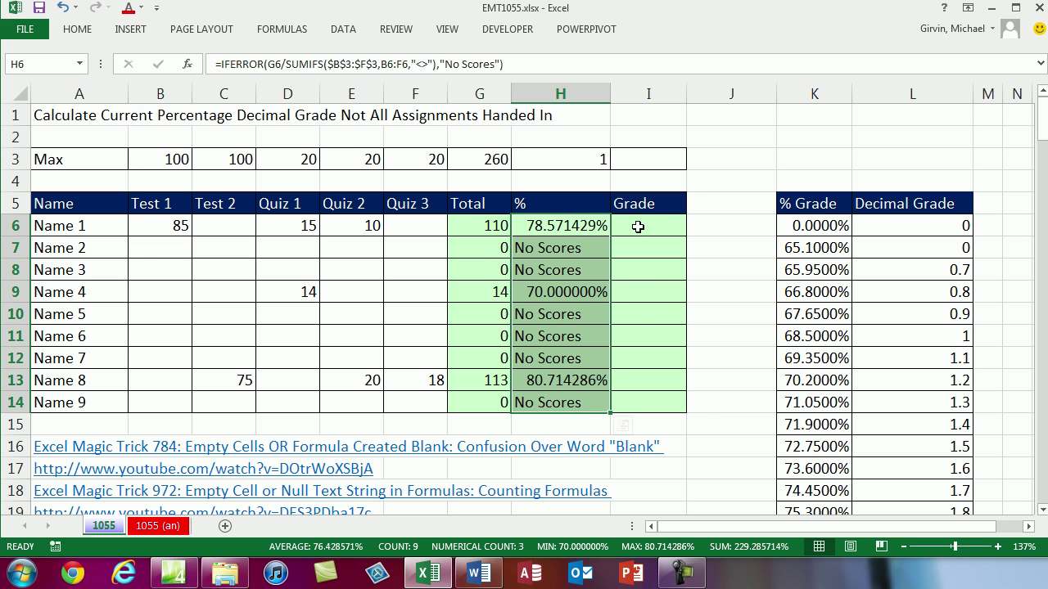
{"action": "left_click", "coordinate": [638, 227]}
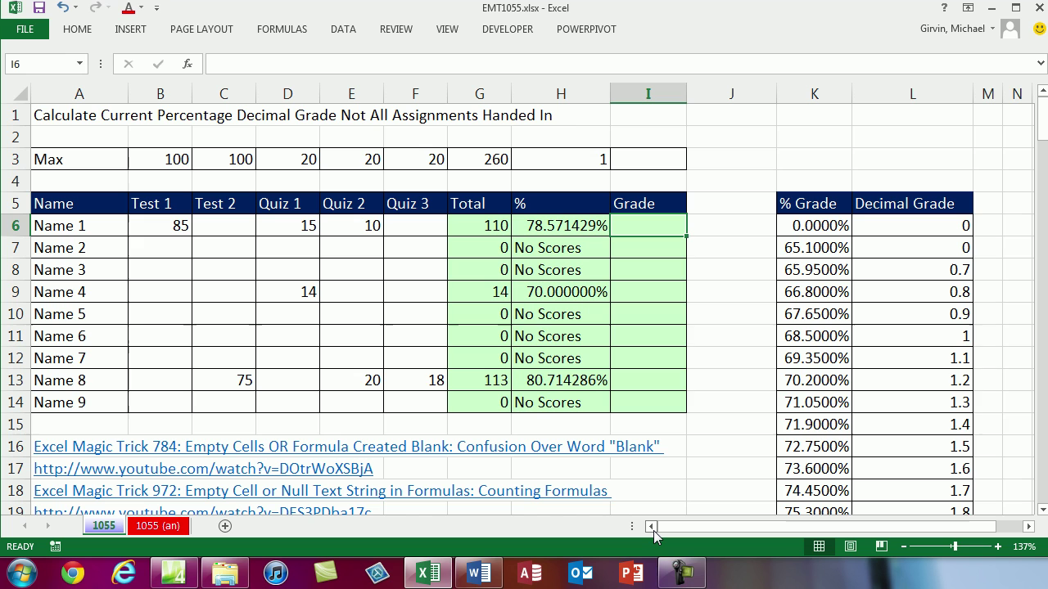
- Enter =VLOOKUP(H6,$K$6:$L$41,2) in I6 and fill it down to I14
{"action": "type", "text": "=vl"}
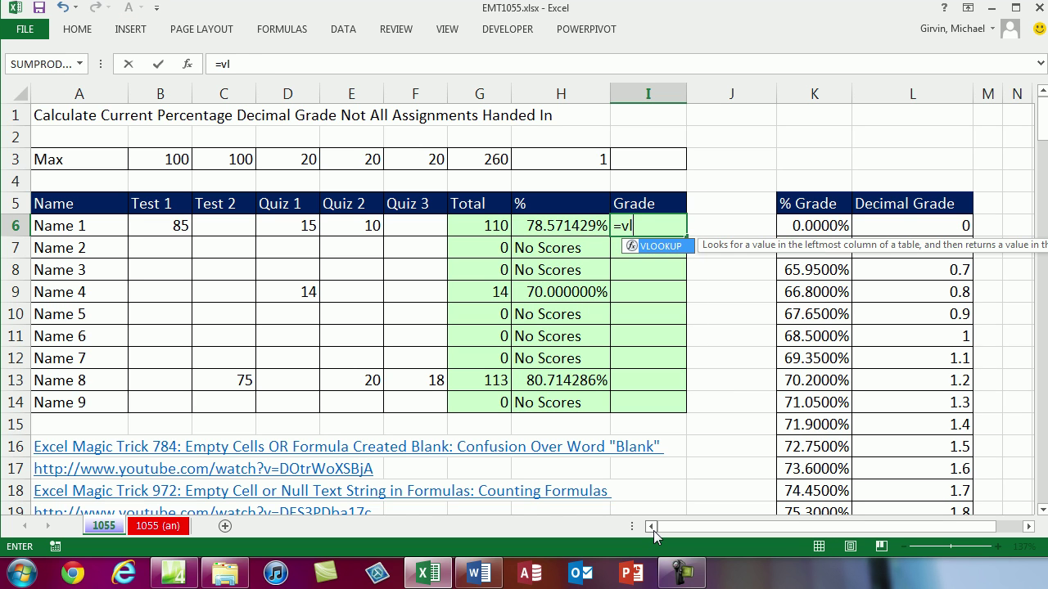
{"action": "key", "text": "Tab"}
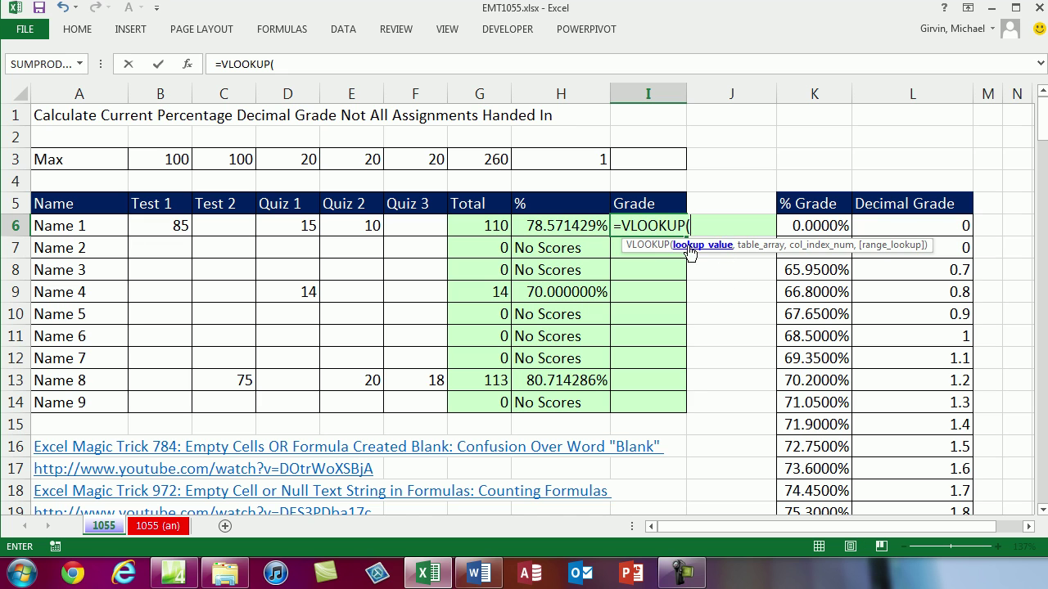
{"action": "left_click", "coordinate": [558, 229]}
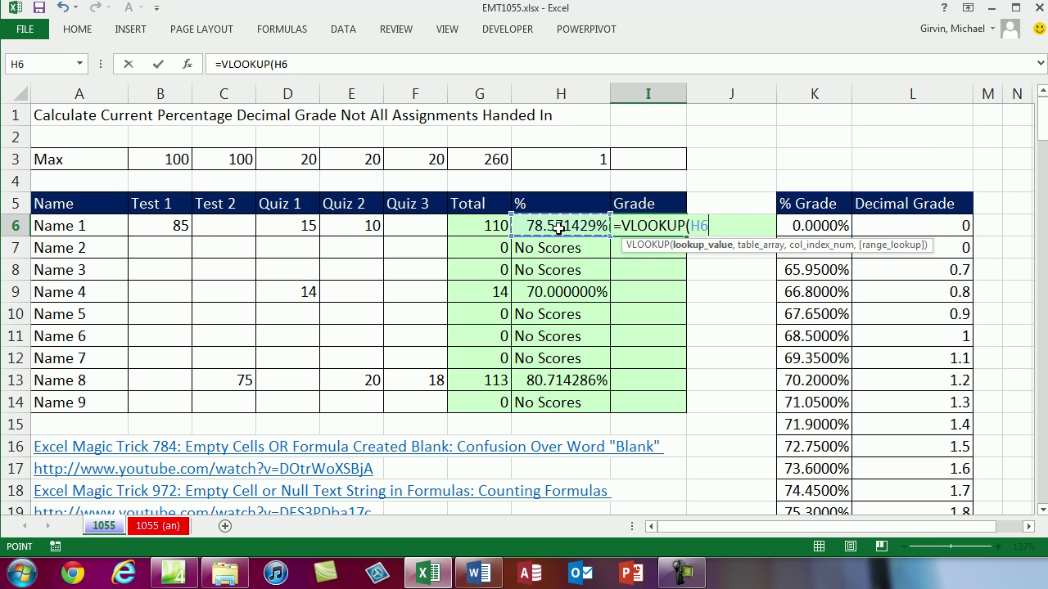
{"action": "type", "text": ","}
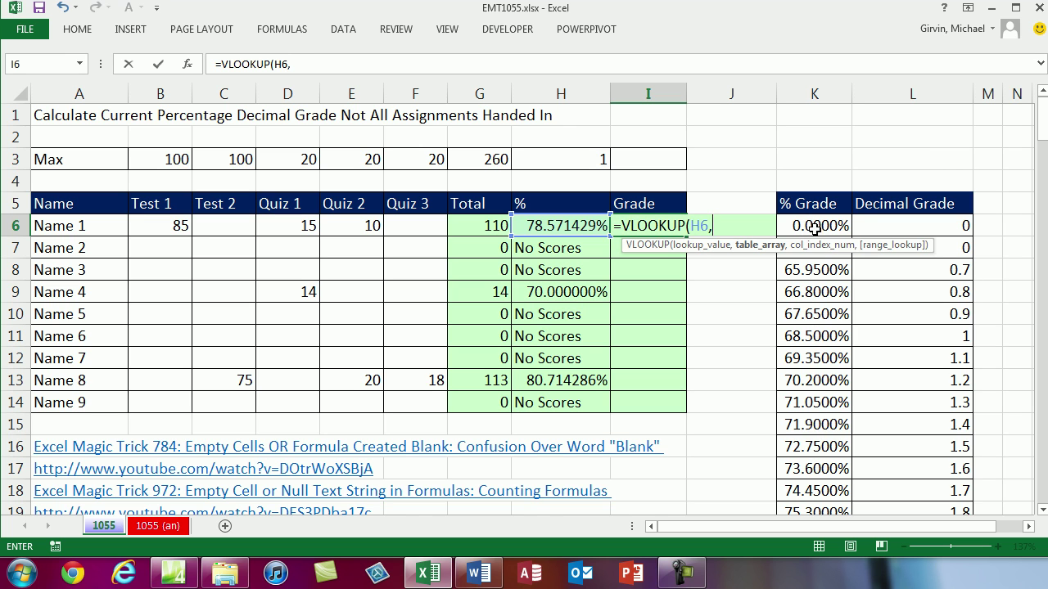
{"action": "left_click_drag", "start_coordinate": [814, 227], "coordinate": [884, 227]}
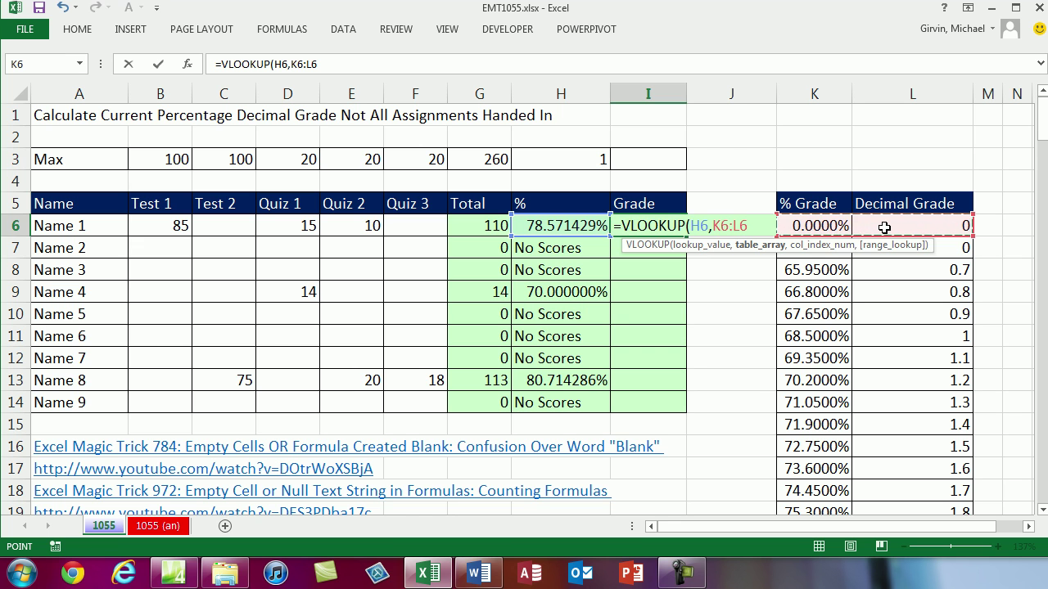
{"action": "key", "text": "ctrl+shift+Down"}
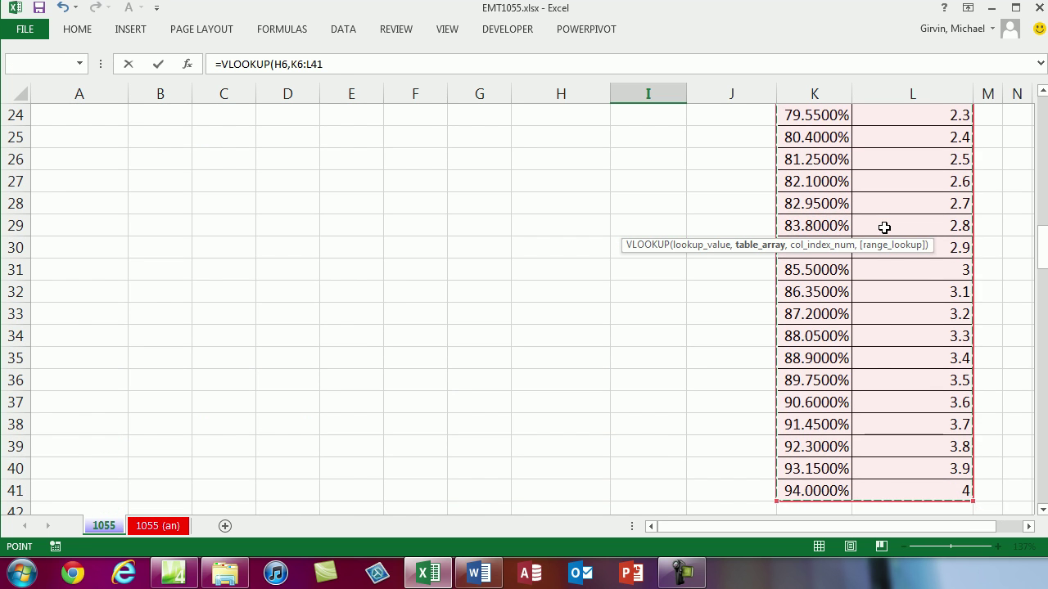
{"action": "key", "text": "F4"}
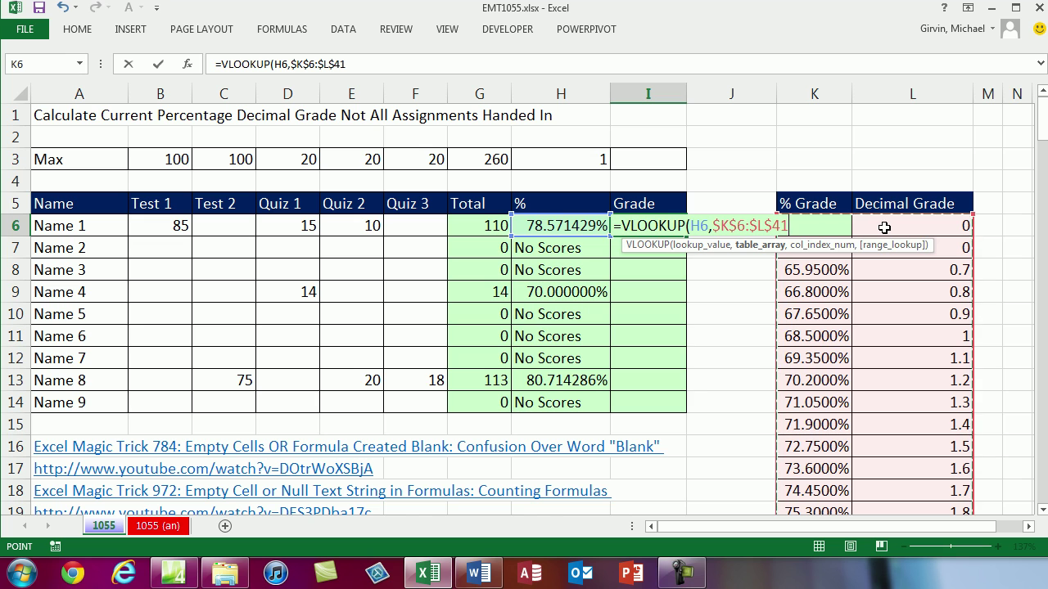
{"action": "type", "text": ","}
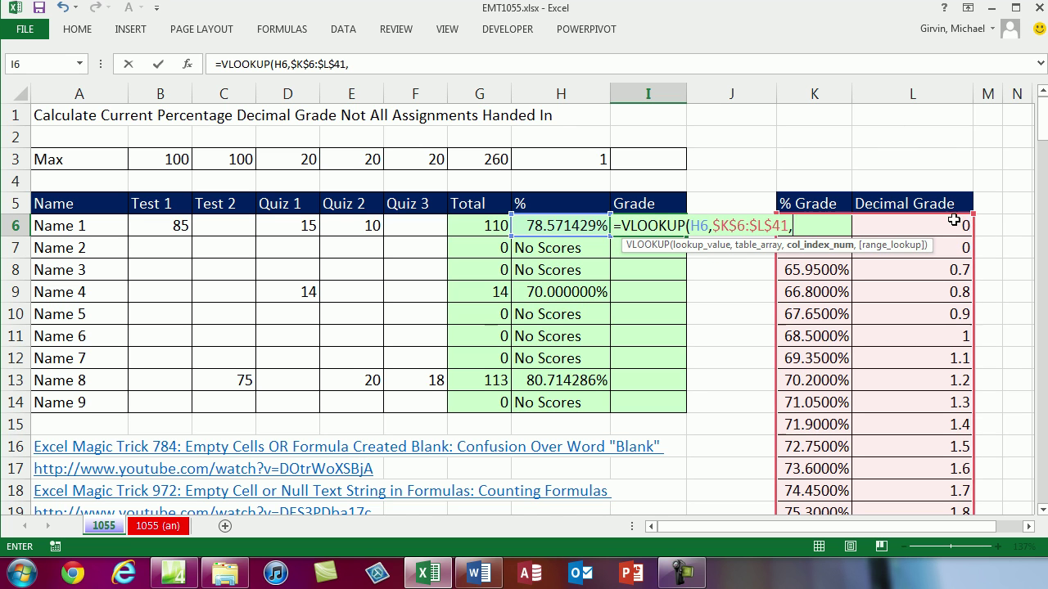
{"action": "type", "text": "2"}
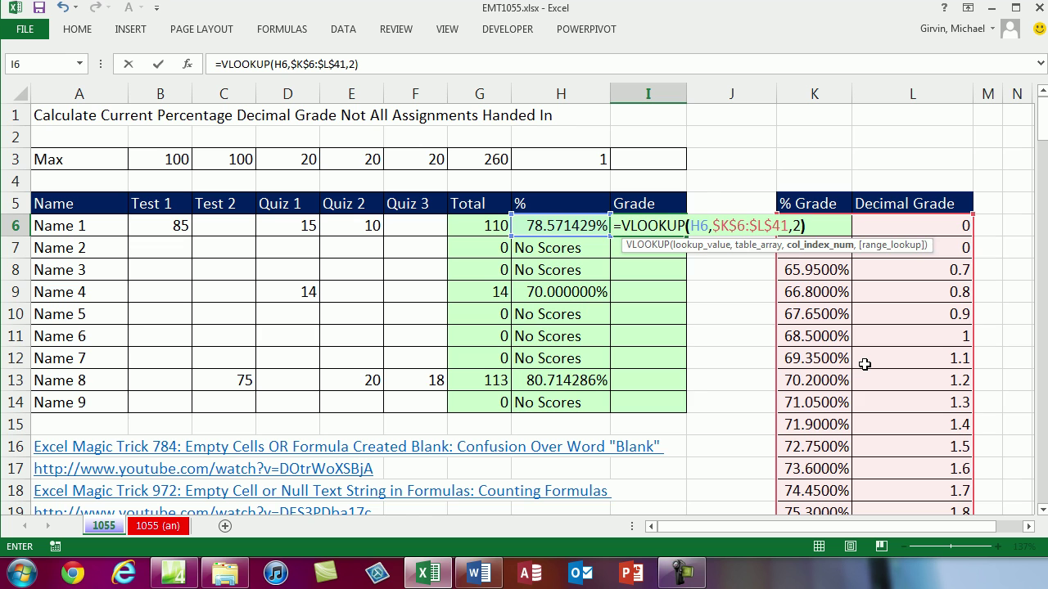
{"action": "key", "text": "ctrl+Return"}
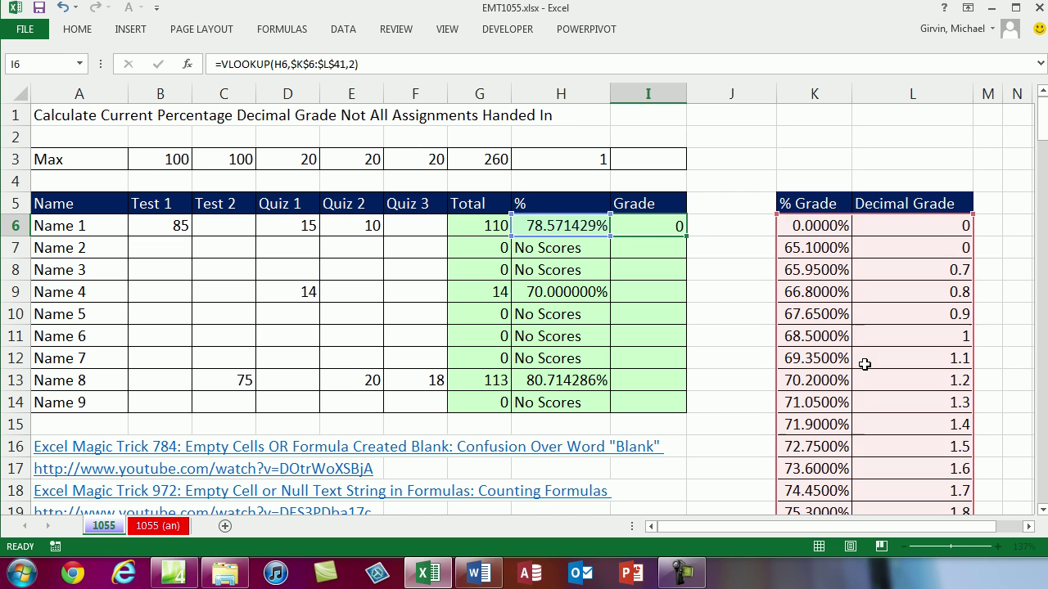
{"action": "double_click", "coordinate": [686, 238]}
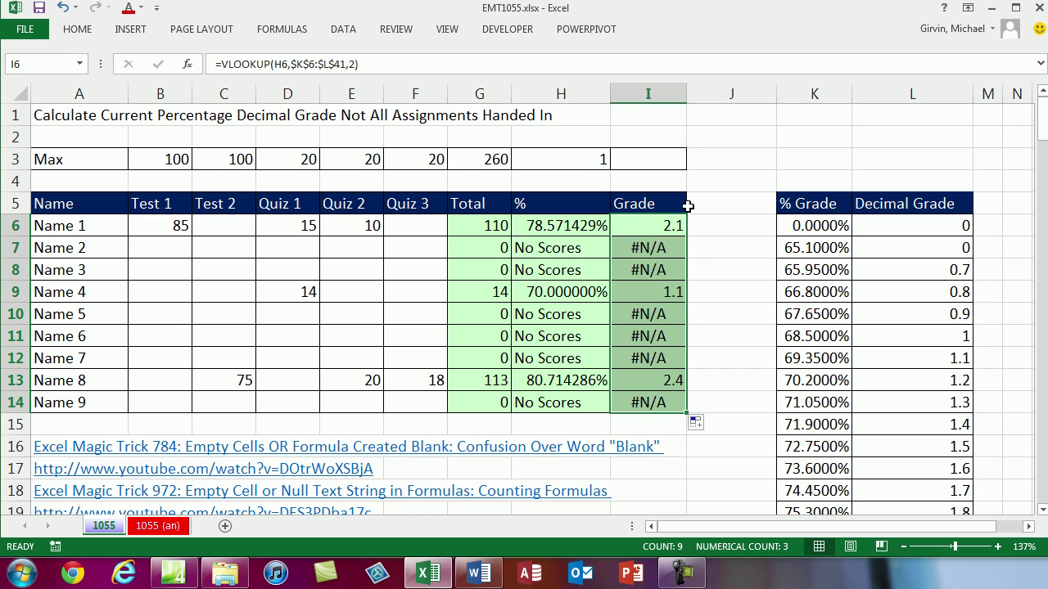
{"action": "double_click", "coordinate": [547, 227]}
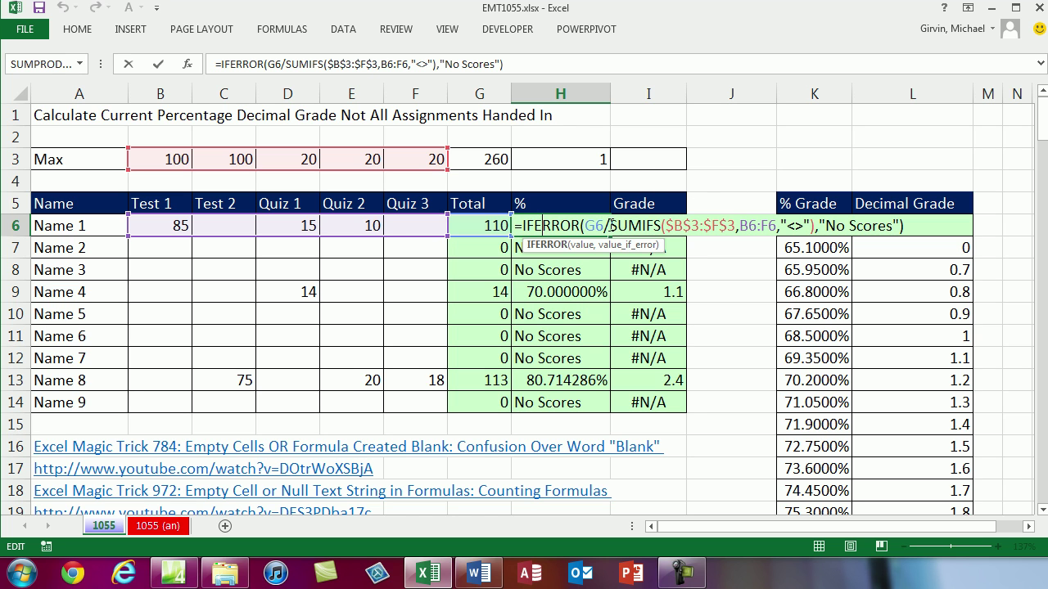
{"action": "key", "text": "ctrl+Return"}
{"action": "double_click", "coordinate": [659, 227]}
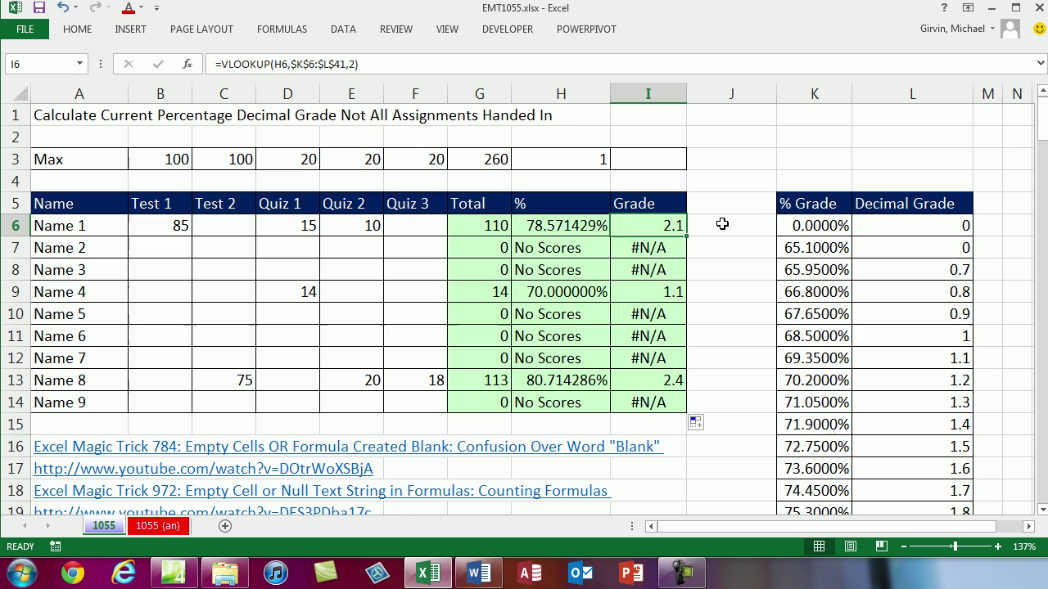
{"action": "left_click", "coordinate": [722, 224]}
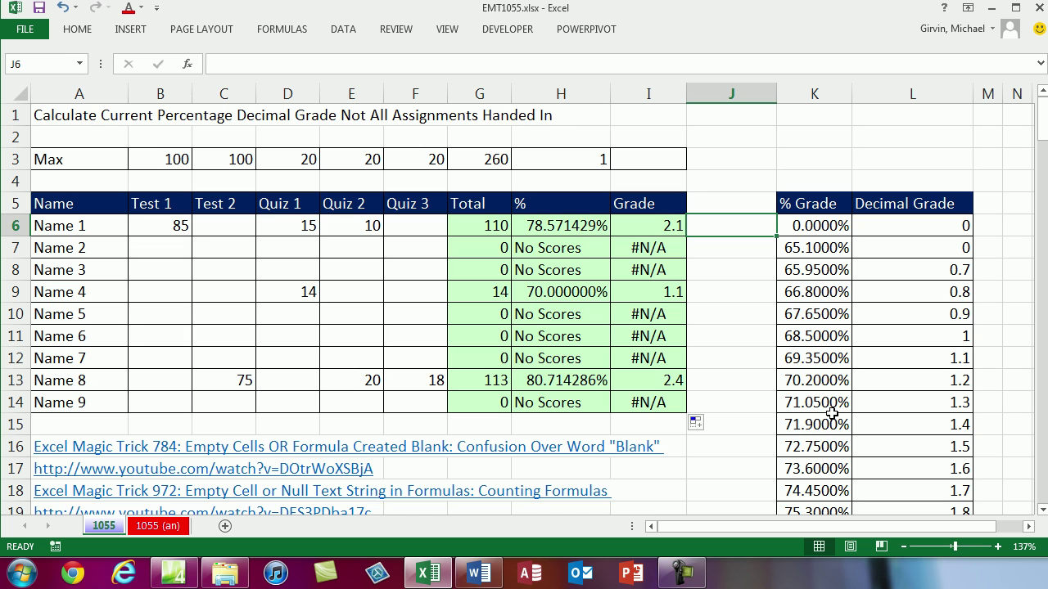
- Enter =COUNT(B6:F6) in J6 and fill it down to J14
{"action": "type", "text": "=cou"}
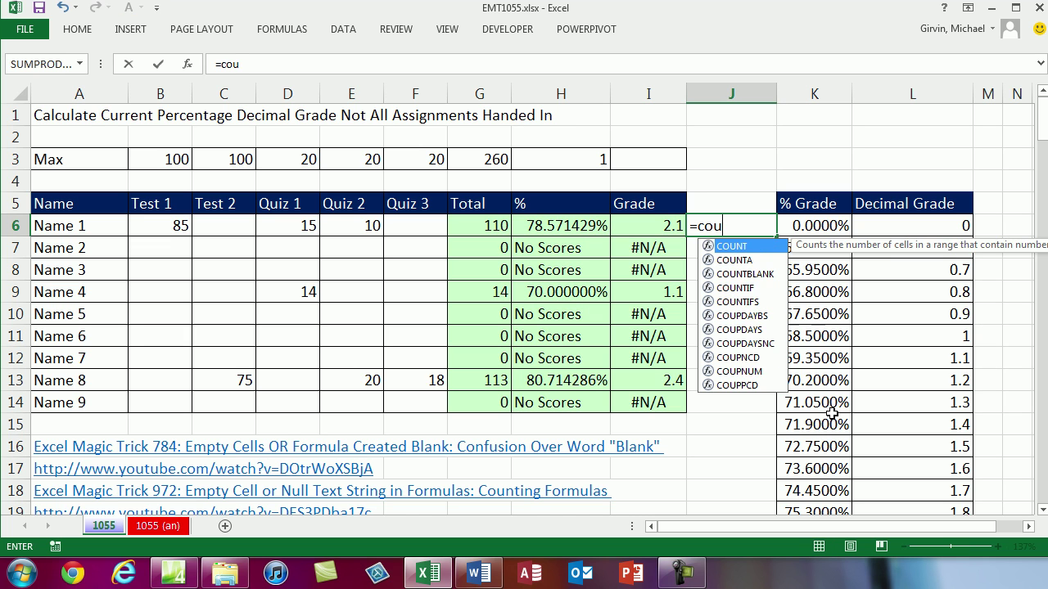
{"action": "type", "text": "nt"}
{"action": "key", "text": "Tab"}
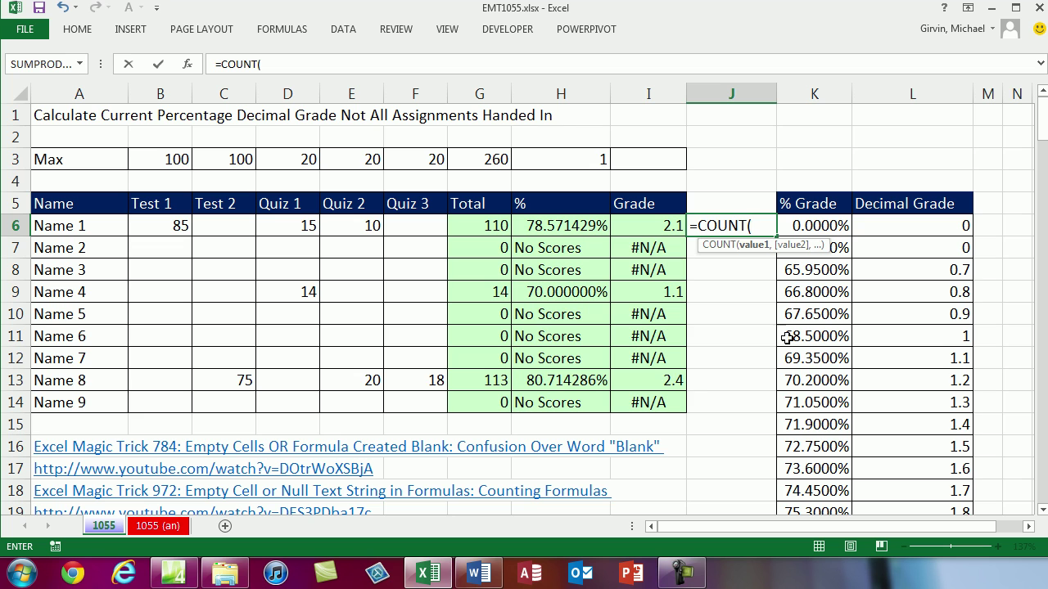
{"action": "left_click_drag", "start_coordinate": [131, 227], "coordinate": [398, 227]}
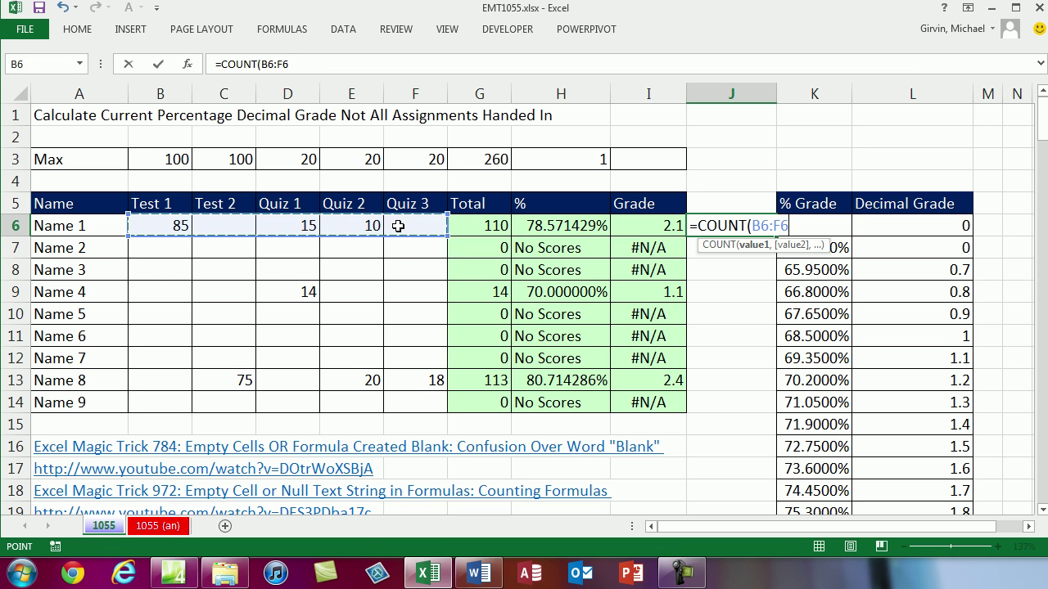
{"action": "type", "text": ")"}
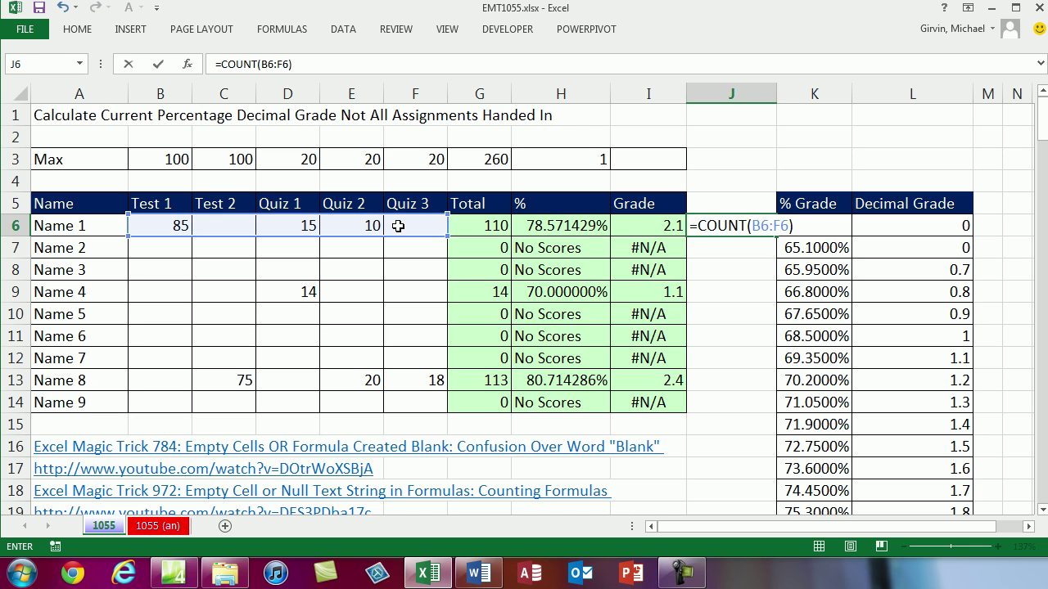
{"action": "key", "text": "ctrl+Return"}
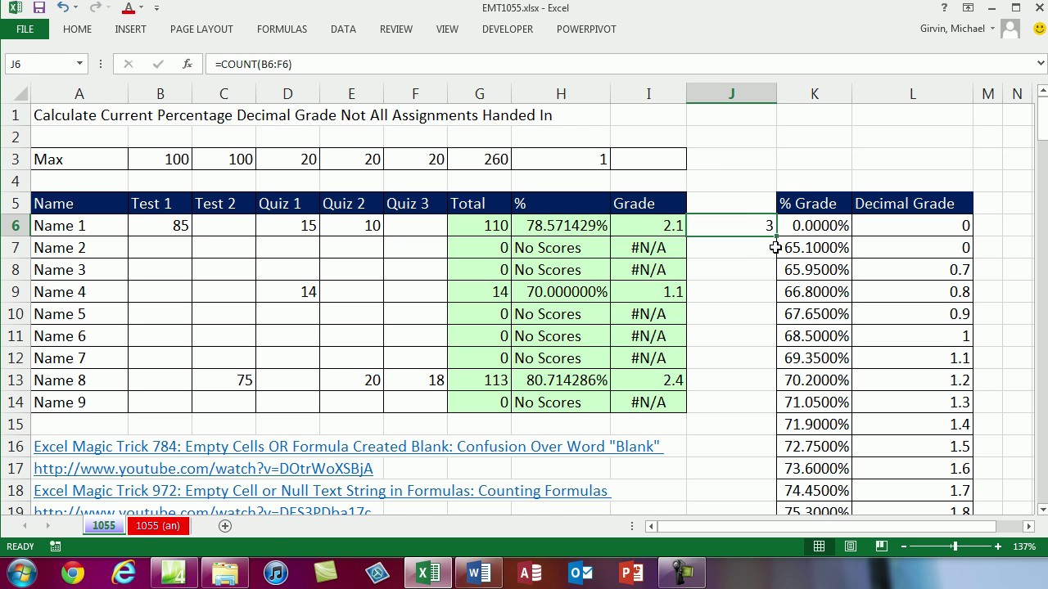
{"action": "left_click_drag", "start_coordinate": [776, 237], "coordinate": [764, 427]}
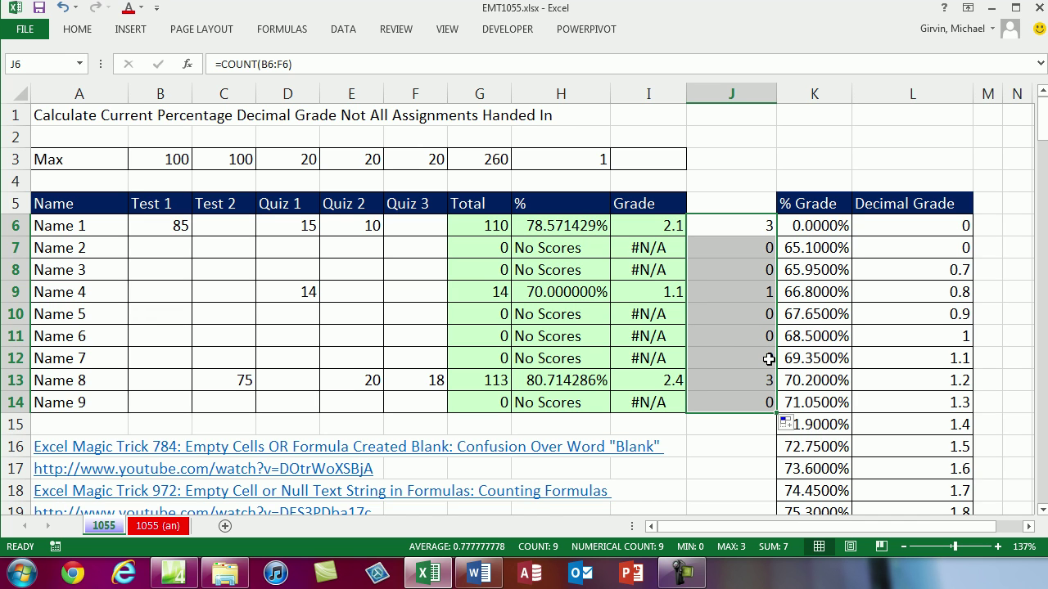
- Review the J6 count formula and leave it unchanged
{"action": "double_click", "coordinate": [742, 227]}
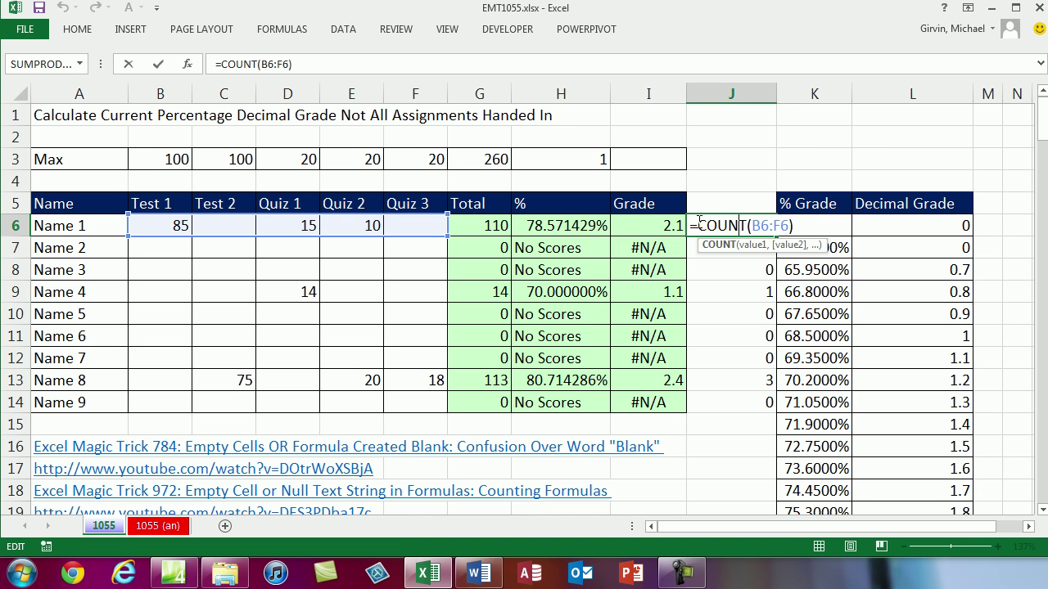
{"action": "left_click_drag", "start_coordinate": [699, 221], "coordinate": [836, 226]}
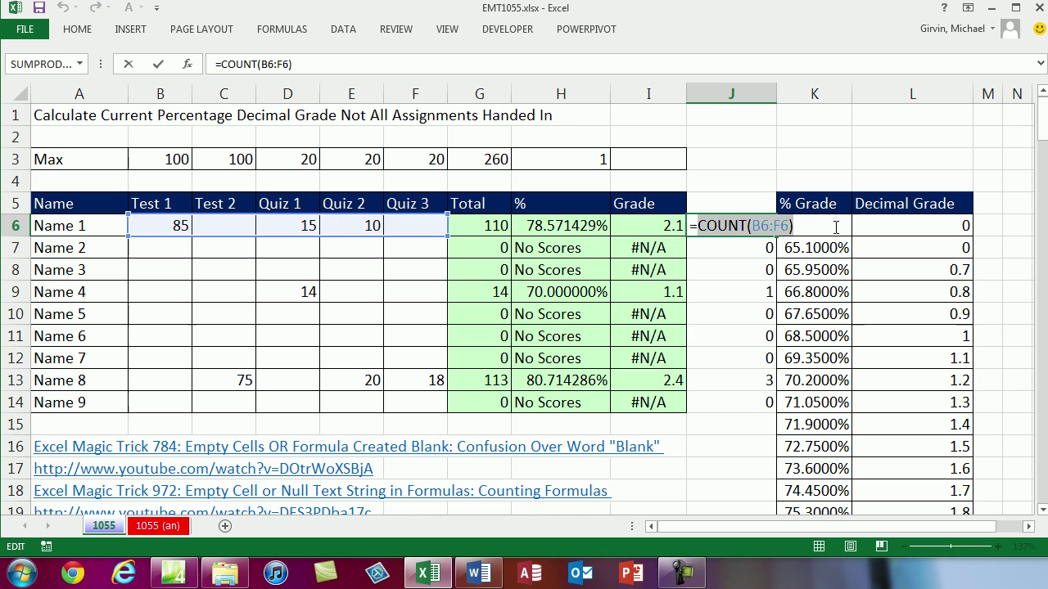
{"action": "key", "text": "Escape"}
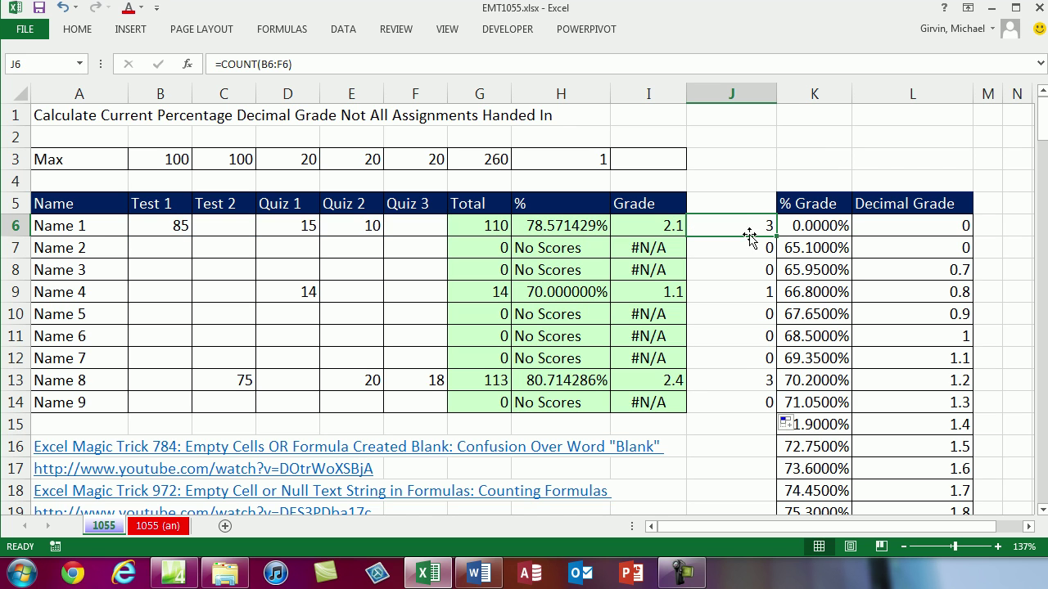
{"action": "left_click", "coordinate": [629, 230]}
- Wrap I6's VLOOKUP in IF(COUNT(B6:F6),…,"No Scores") and fill it down to I14
{"action": "key", "text": "F2"}
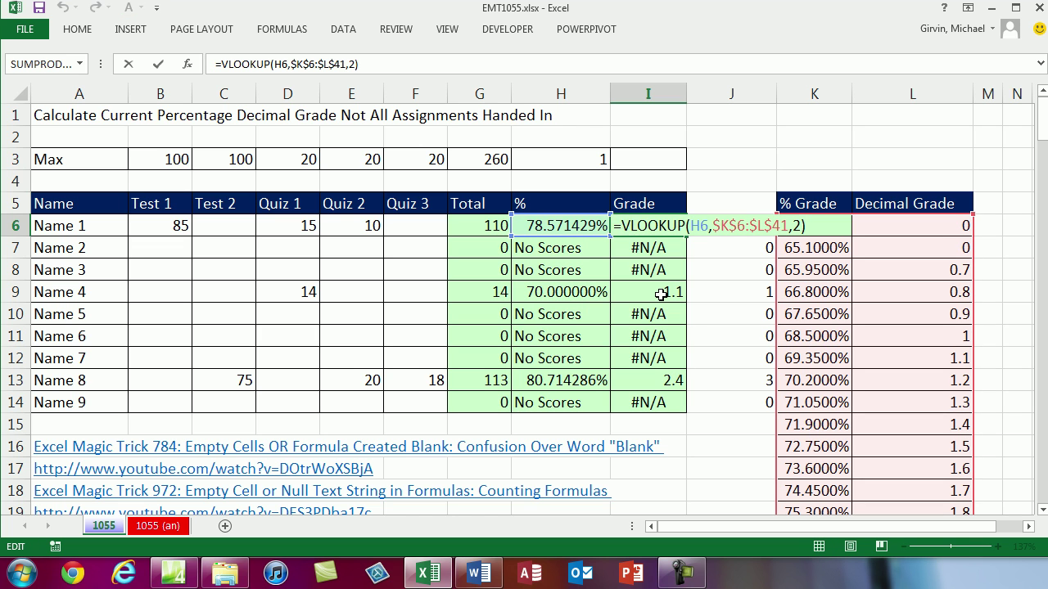
{"action": "type", "text": "IF("}
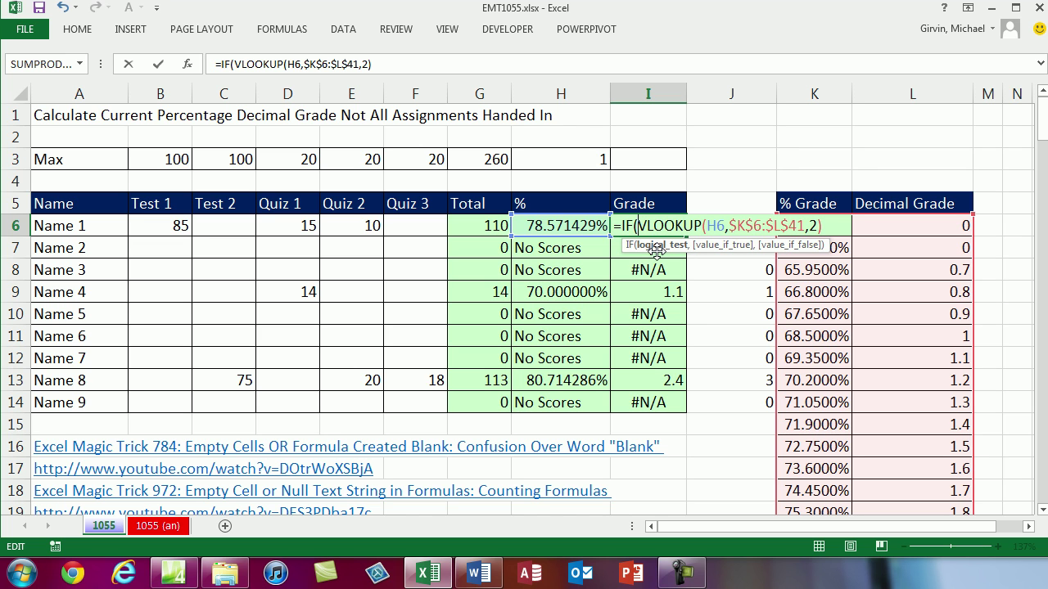
{"action": "type", "text": "COUNT(B6:F6)"}
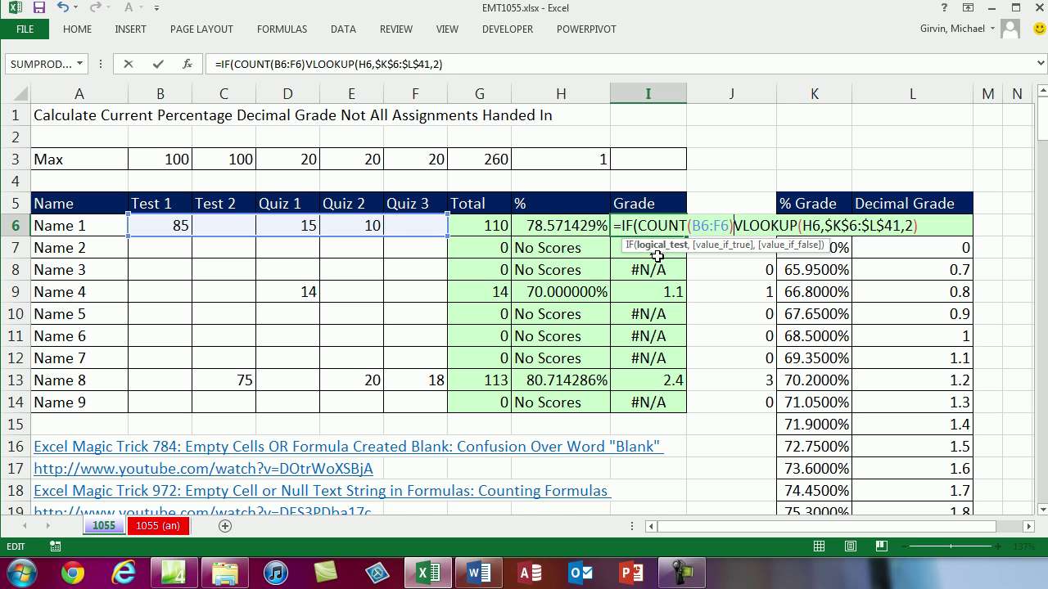
{"action": "type", "text": ",2)"}
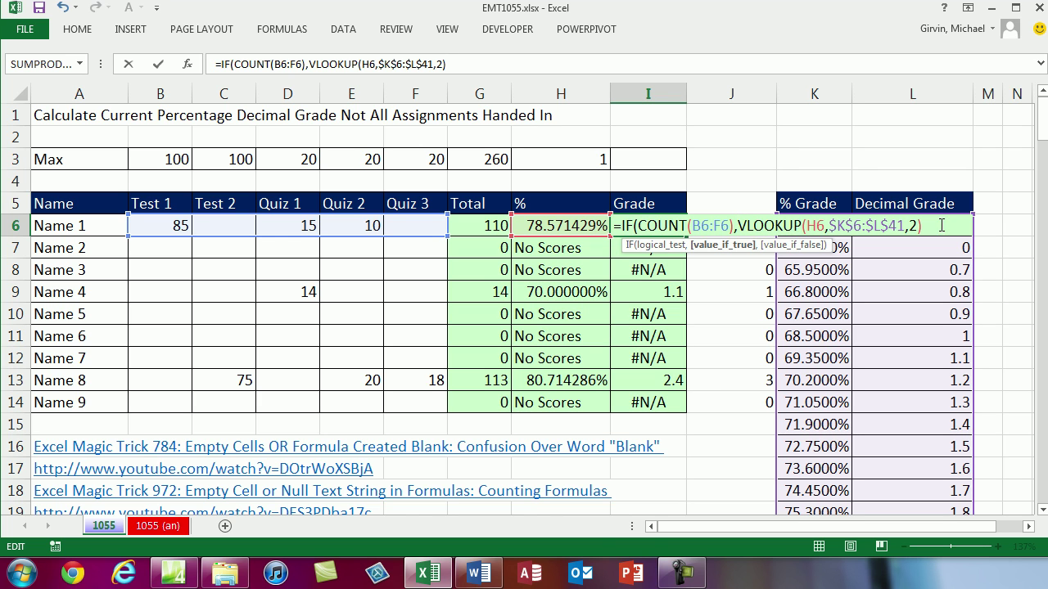
{"action": "type", "text": ","}
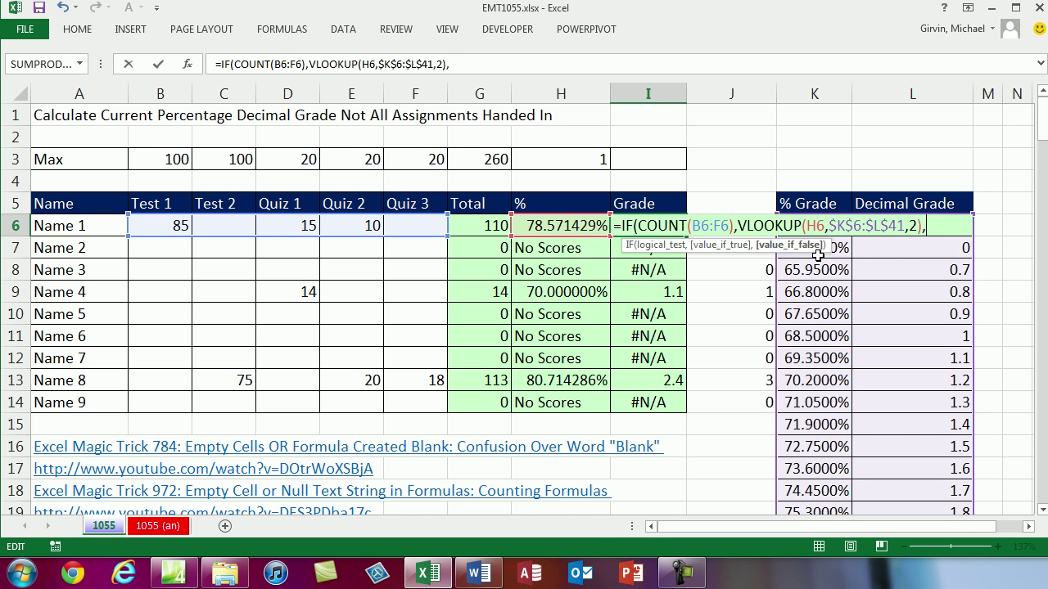
{"action": "type", "text": "\"No Sc"}
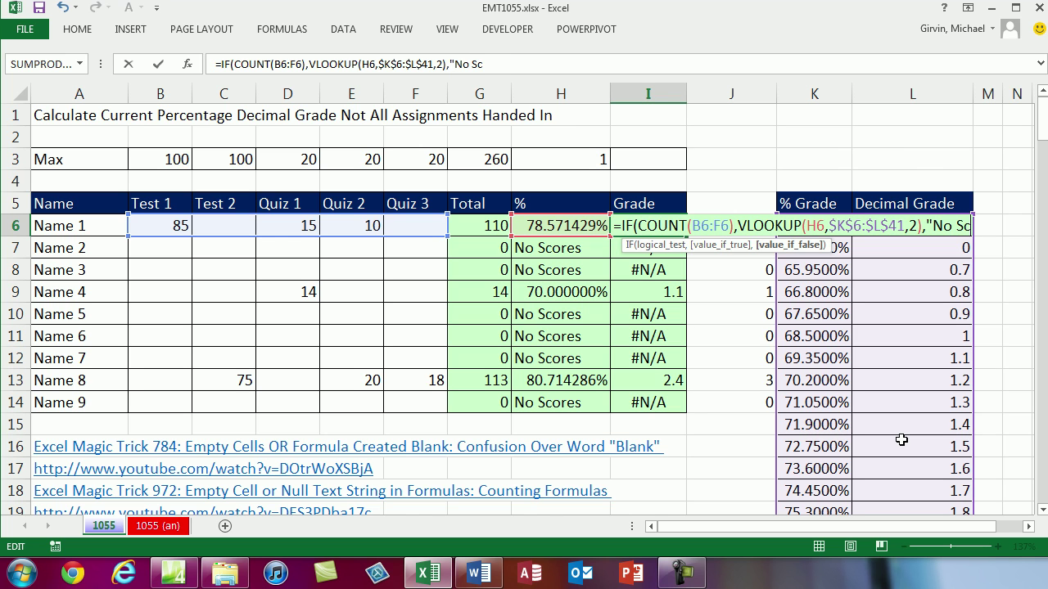
{"action": "type", "text": "ores\""}
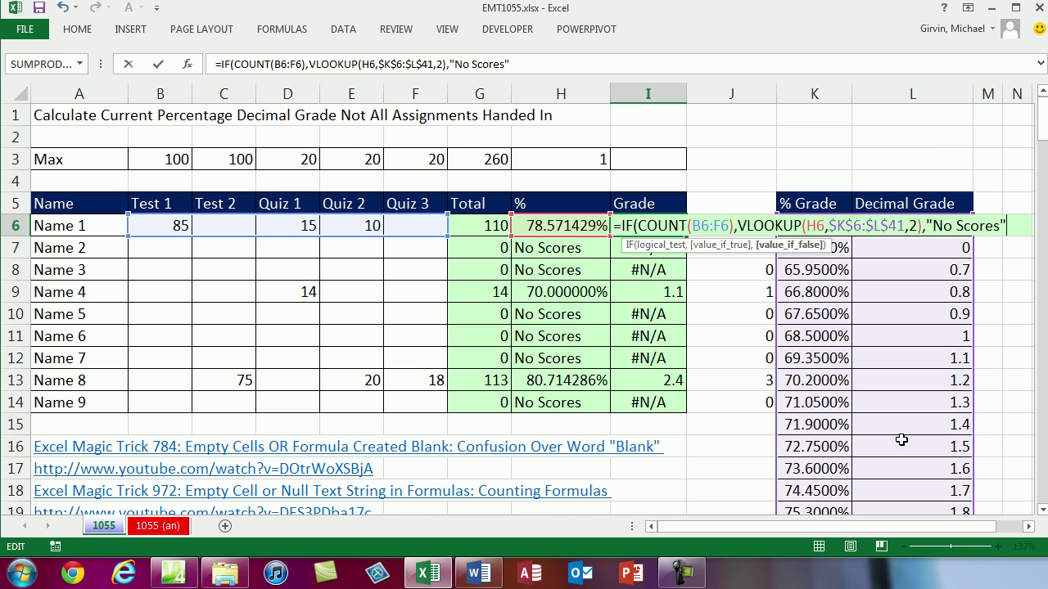
{"action": "type", "text": ")"}
{"action": "key", "text": "ctrl+Return"}
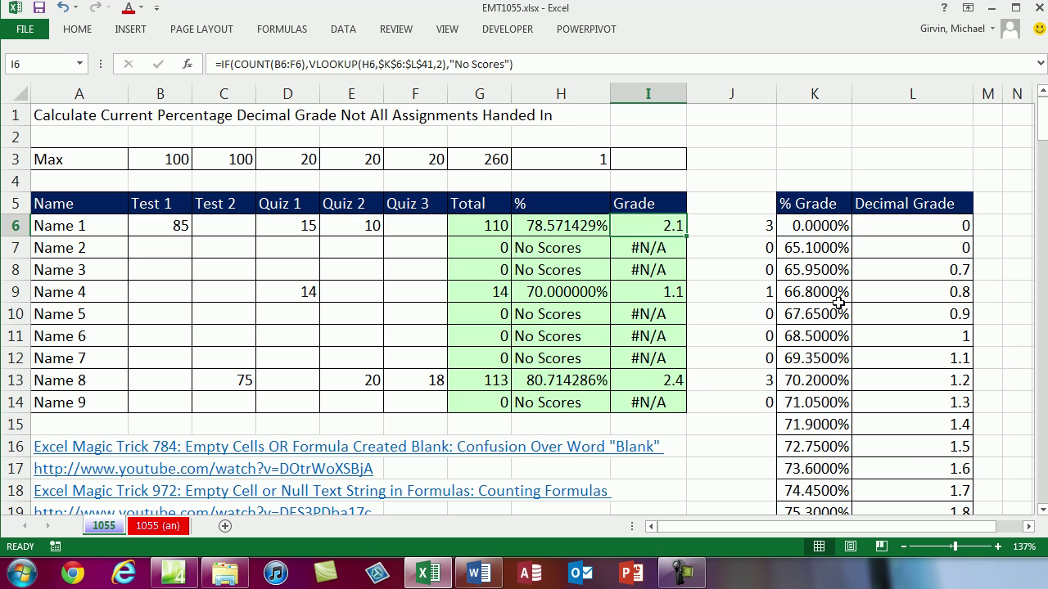
{"action": "double_click", "coordinate": [688, 236]}
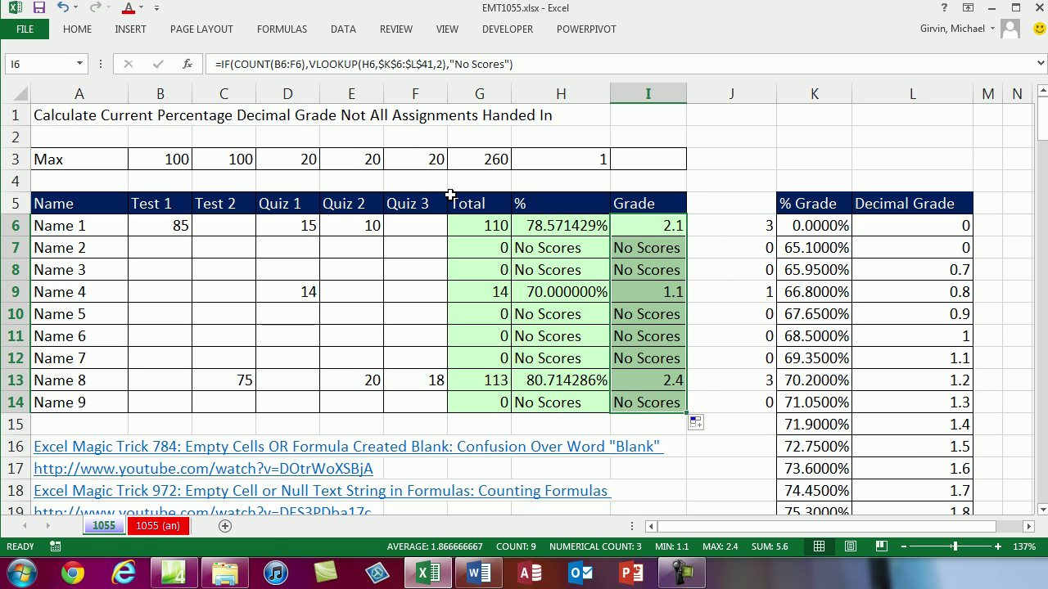
{"action": "left_click", "coordinate": [144, 293]}
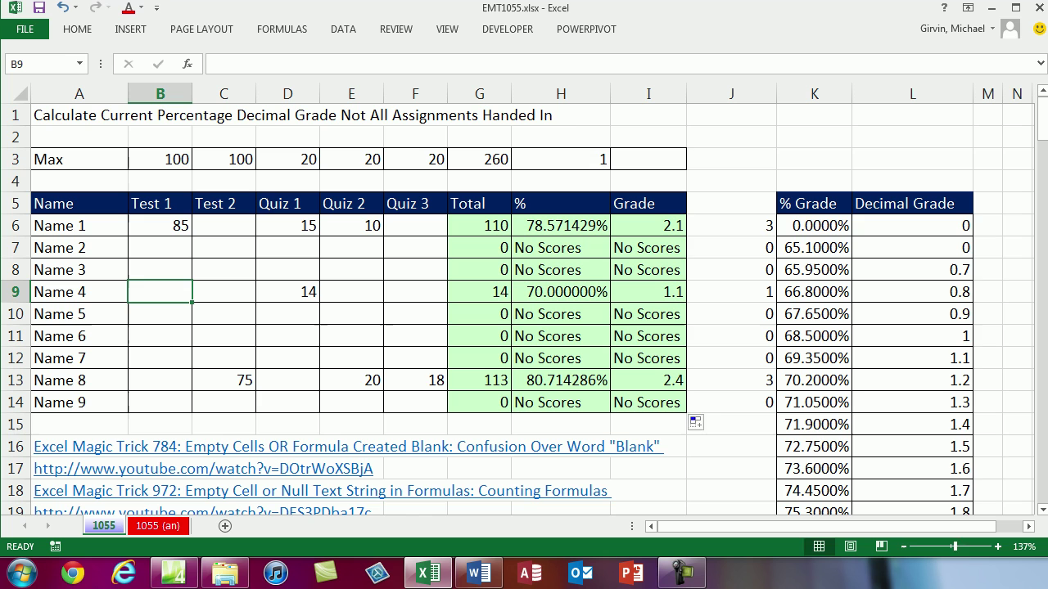
- Enter Name 4's Test 1 score of 87 and Test 2 score of 75, giving a total of 176, 80% and grade 2.3
{"action": "type", "text": "87"}
{"action": "key", "text": "ctrl+Return"}
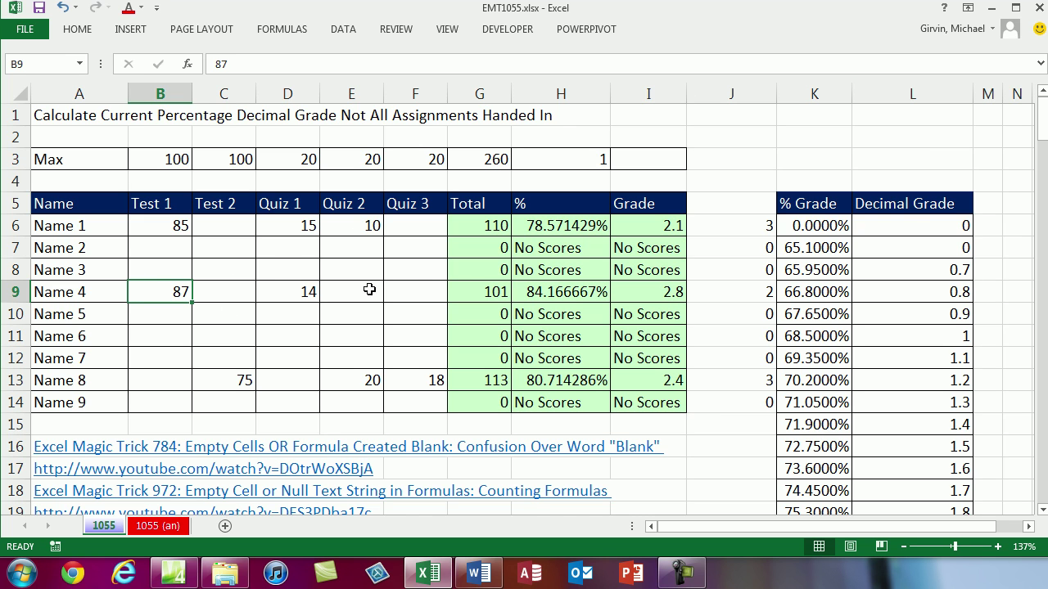
{"action": "left_click", "coordinate": [236, 292]}
{"action": "type", "text": "75"}
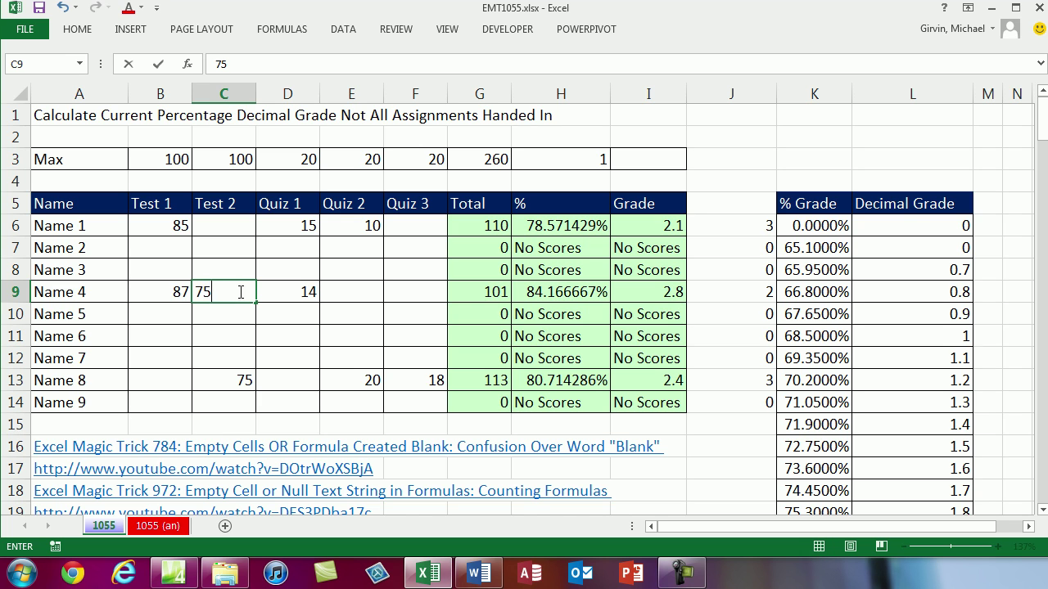
{"action": "key", "text": "ctrl+Return"}
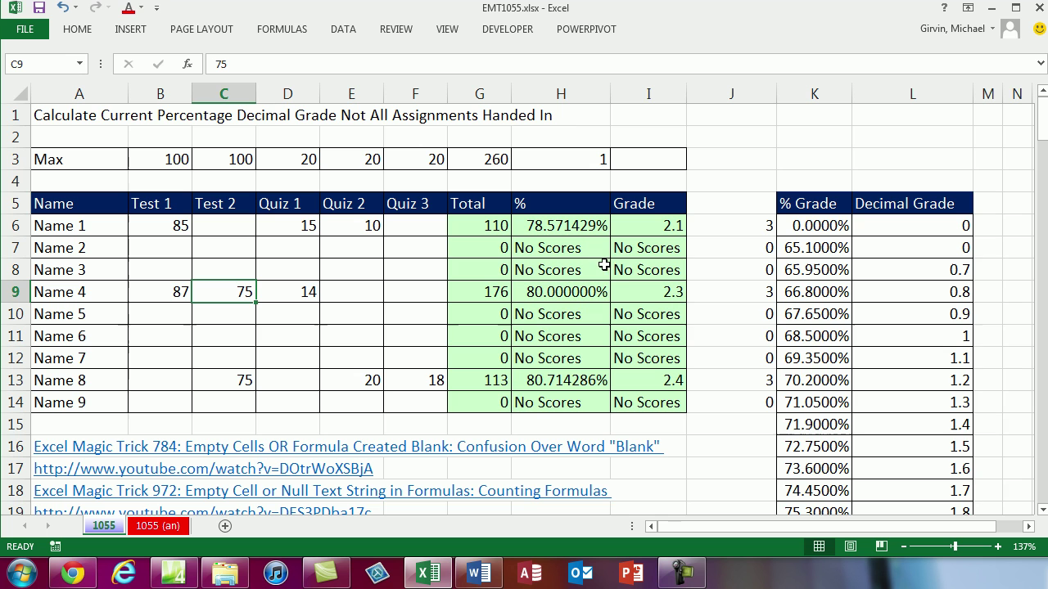
{"action": "double_click", "coordinate": [650, 292]}
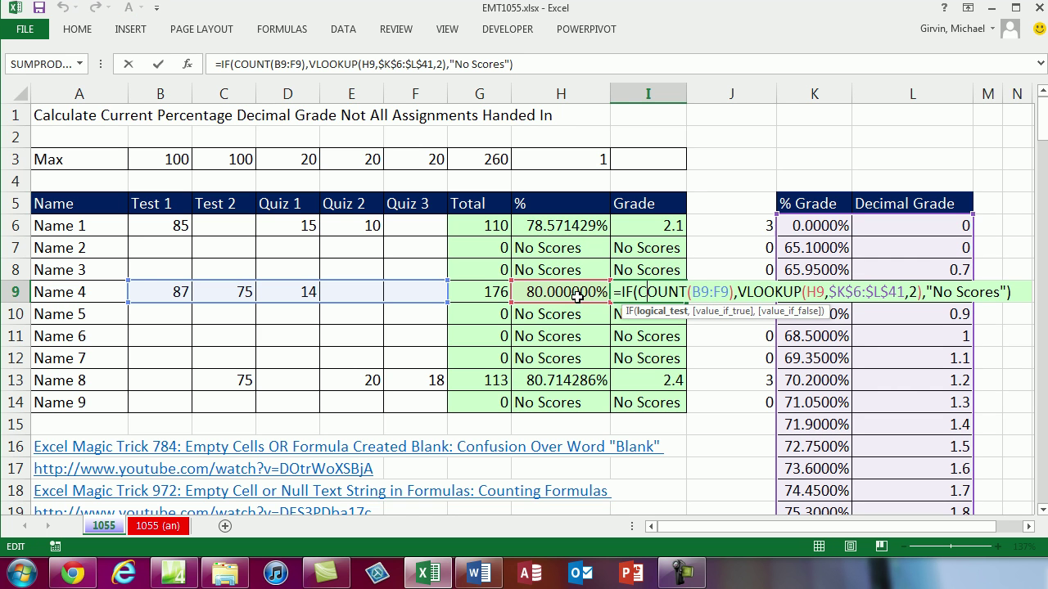
{"action": "double_click", "coordinate": [650, 383]}
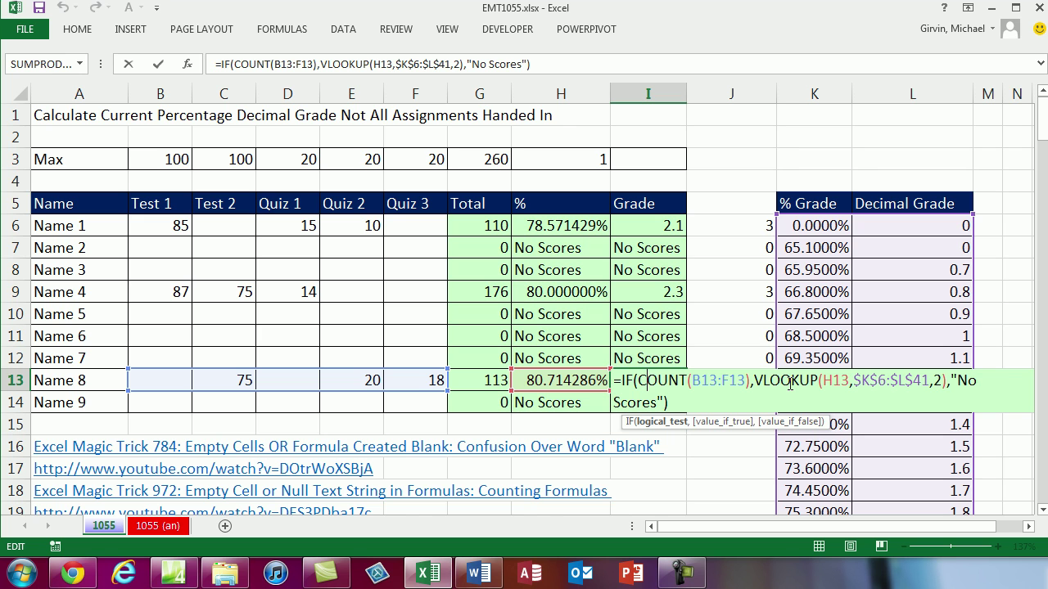
{"action": "key", "text": "ctrl+Return"}
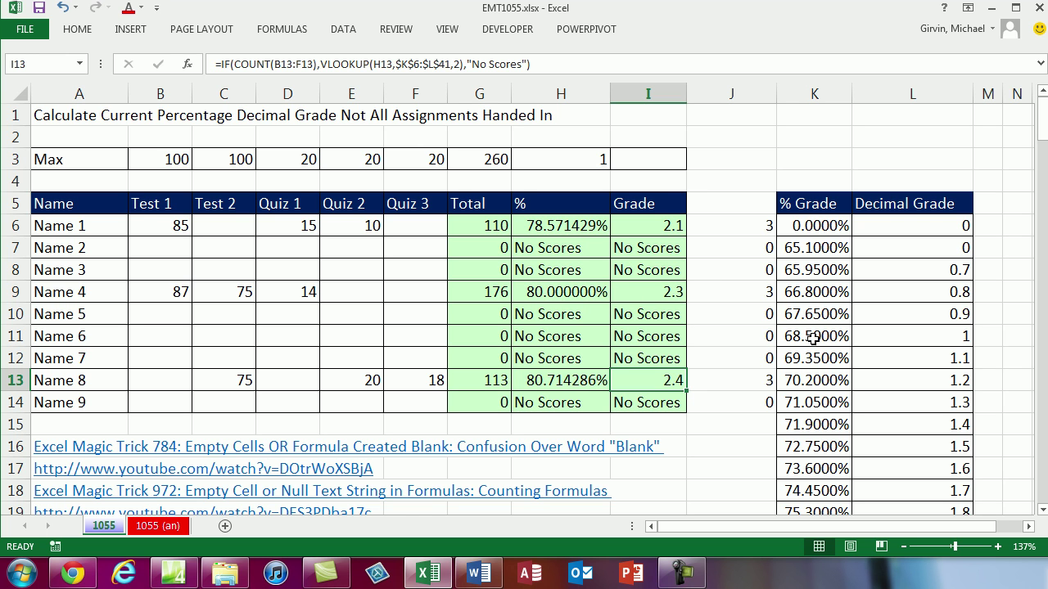
{"action": "scroll", "coordinate": [815, 336], "scroll_direction": "down", "scroll_amount": 4}
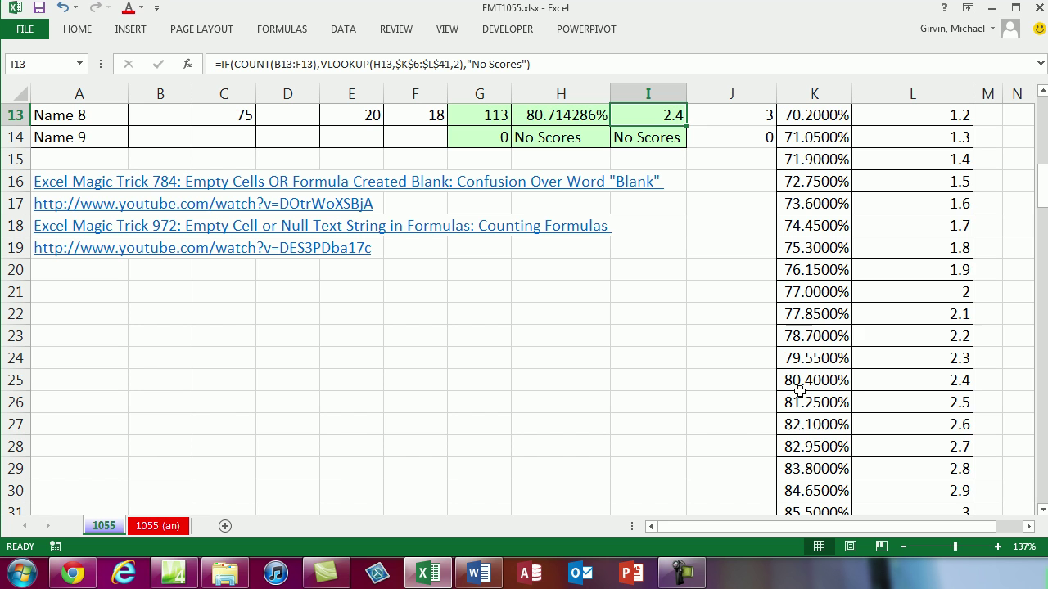
{"action": "left_click", "coordinate": [921, 364]}
{"action": "scroll", "coordinate": [918, 364], "scroll_direction": "up", "scroll_amount": 3}
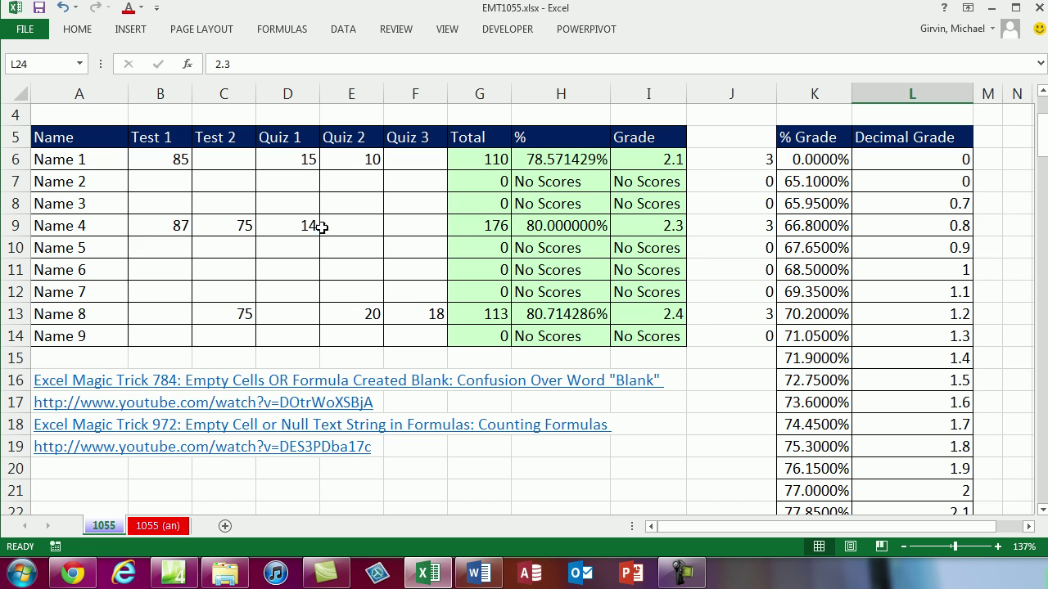
{"action": "left_click", "coordinate": [578, 316]}
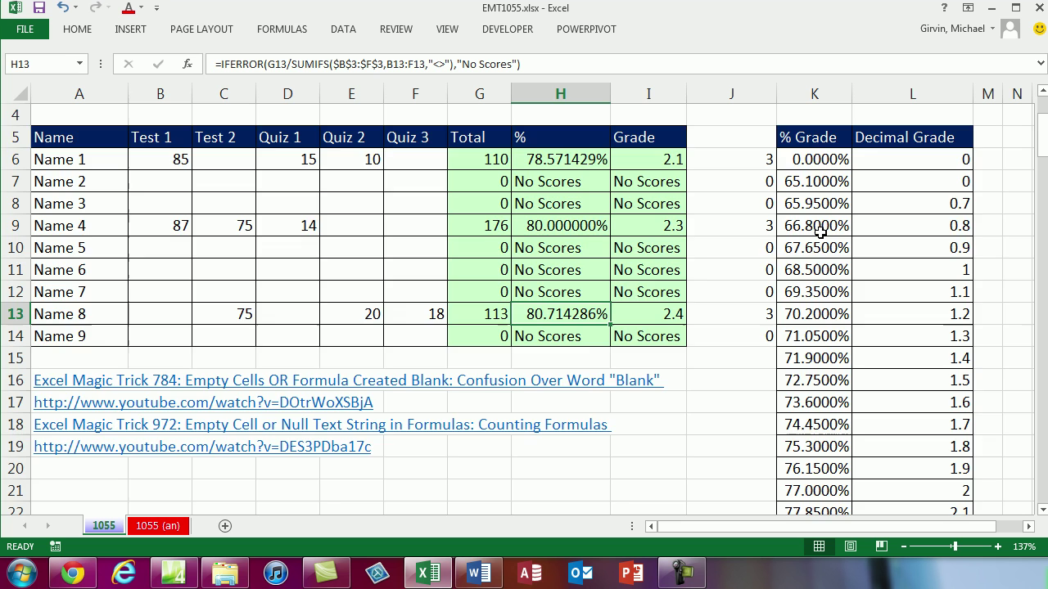
{"action": "scroll", "coordinate": [820, 233], "scroll_direction": "down", "scroll_amount": 4}
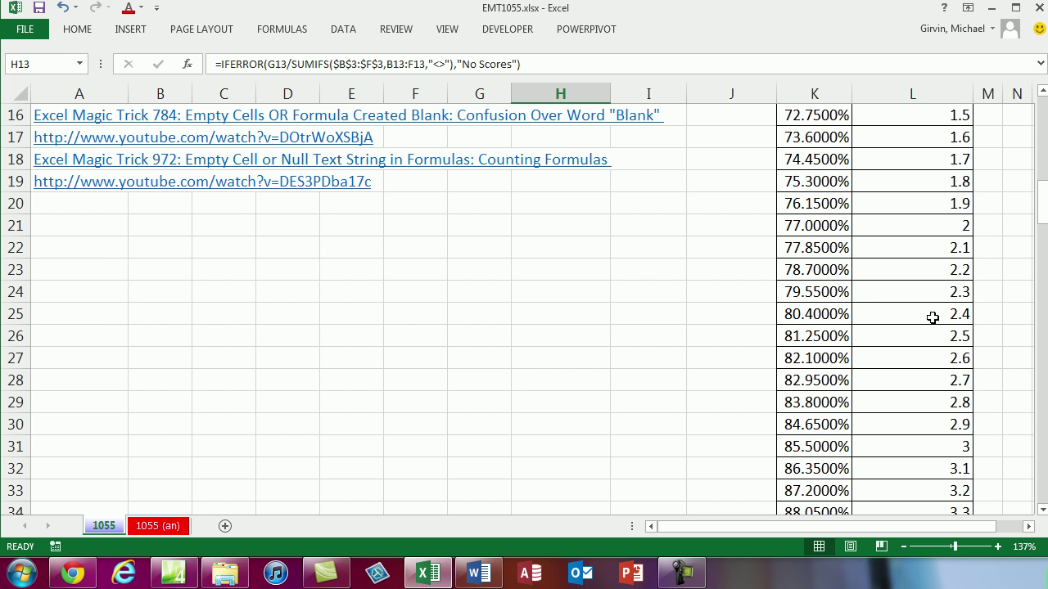
{"action": "scroll", "coordinate": [917, 318], "scroll_direction": "up", "scroll_amount": 5}
{"action": "left_click", "coordinate": [638, 384]}
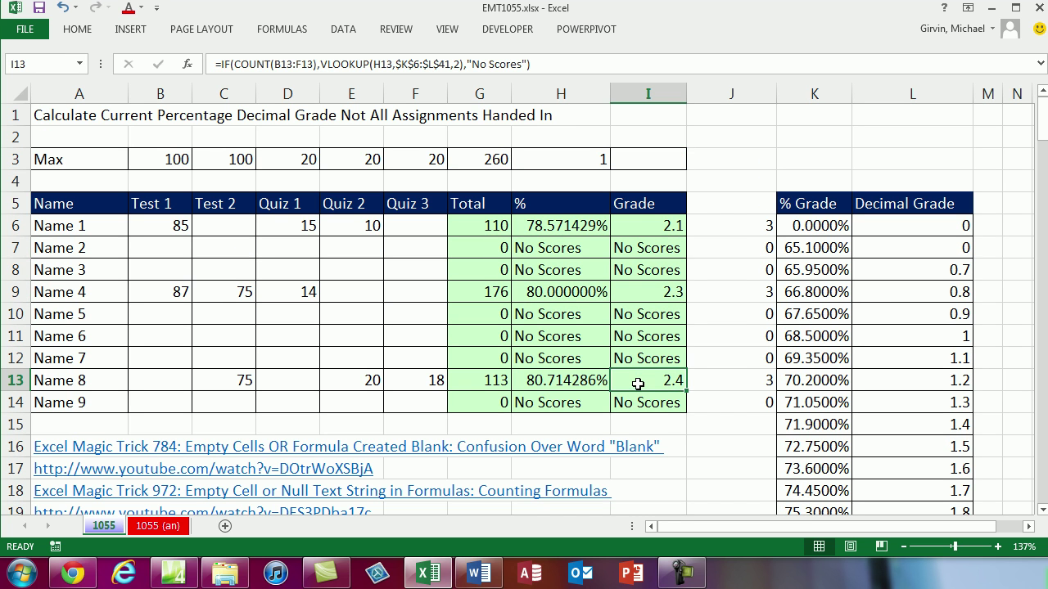
{"action": "double_click", "coordinate": [585, 293]}
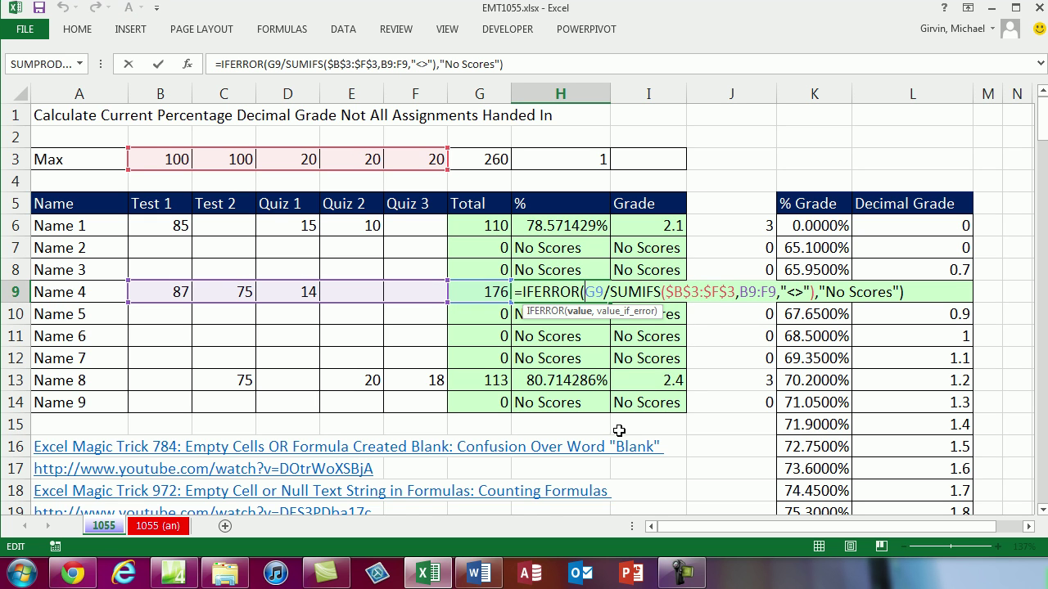